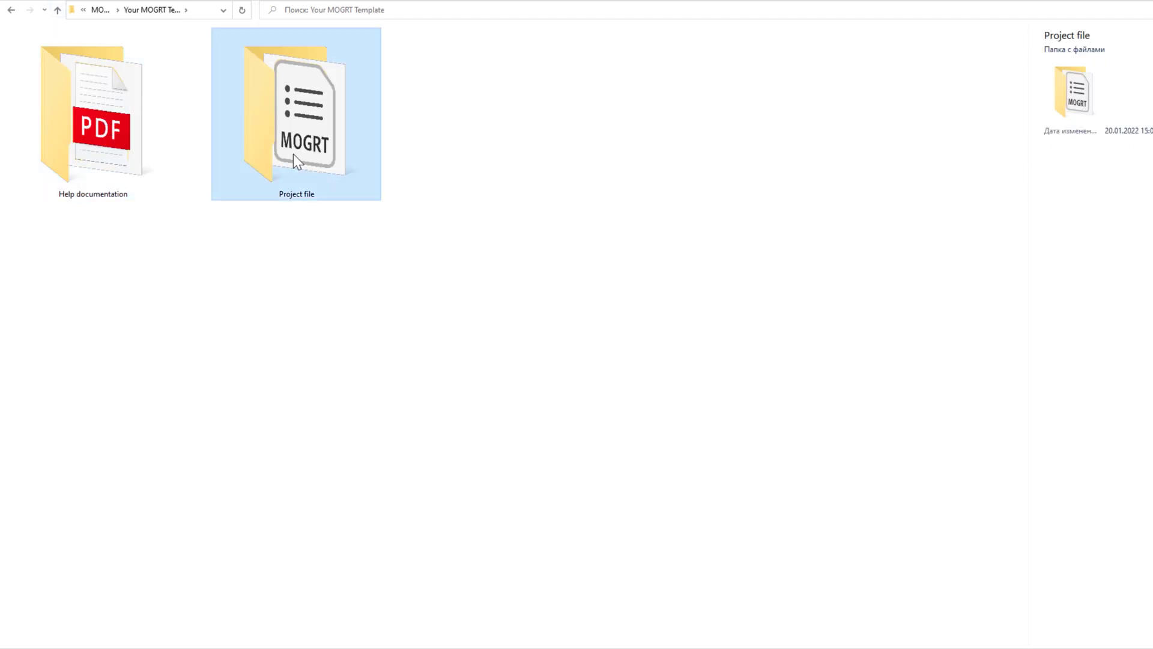
Open Your MOGRT Template Help.pdf from the template's Help documentation folder
left_click(58, 10)
double_click(107, 111)
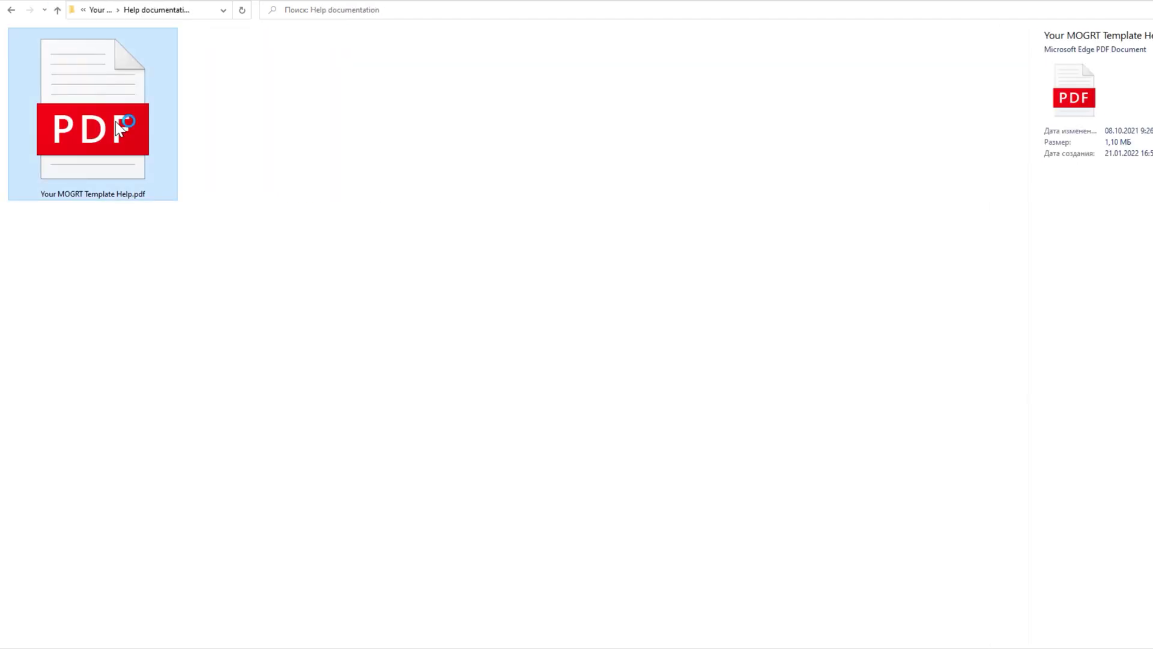
double_click(115, 121)
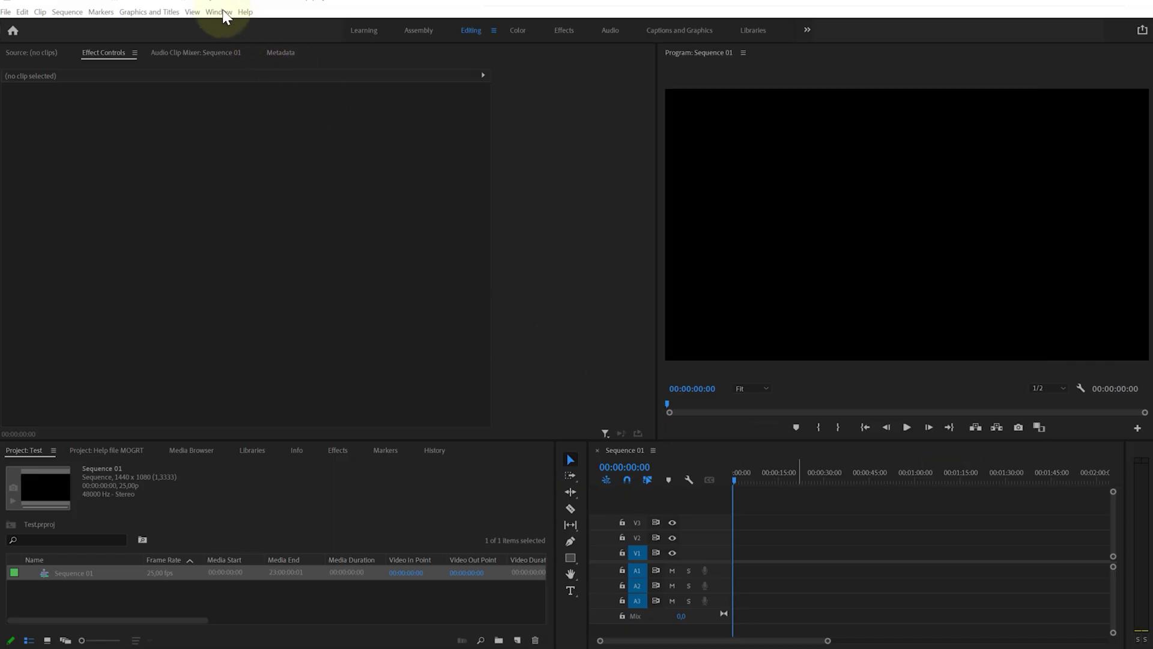
Show the Essential Graphics panel from the Window menu, on its Browse tab
left_click(219, 12)
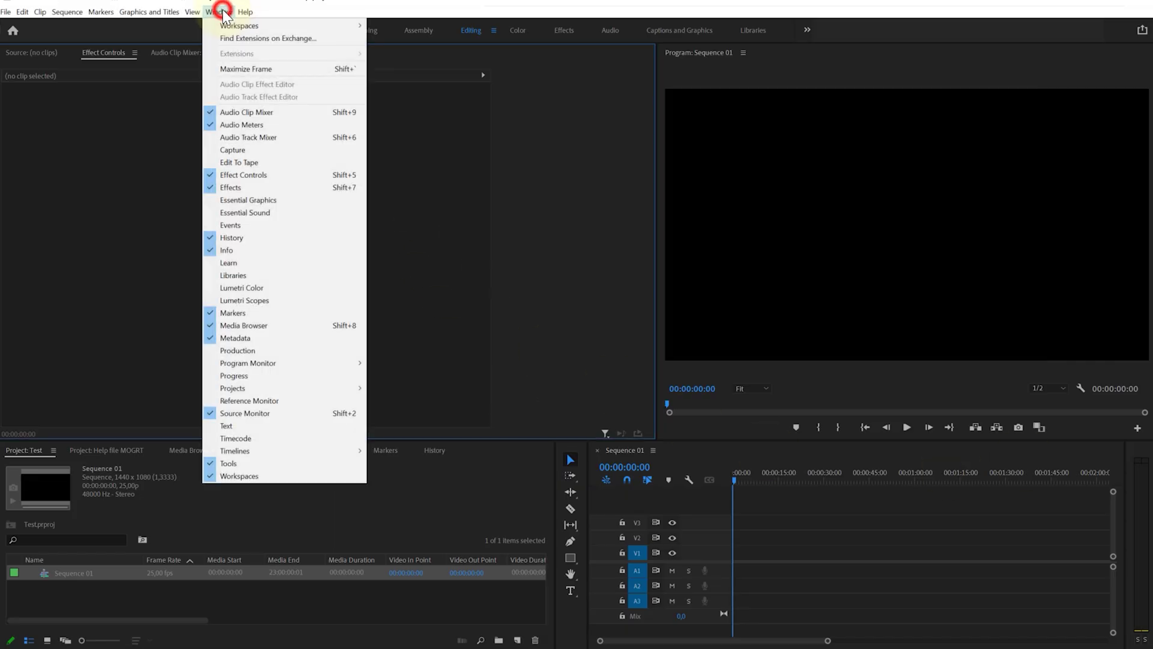
left_click(261, 203)
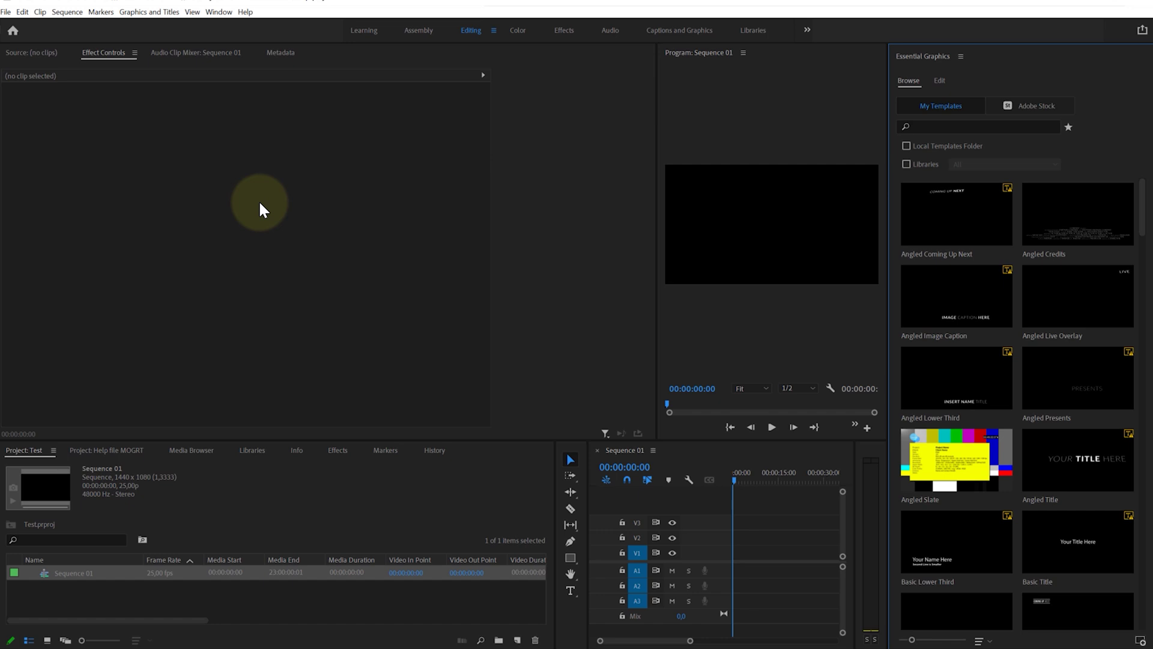
left_click(909, 86)
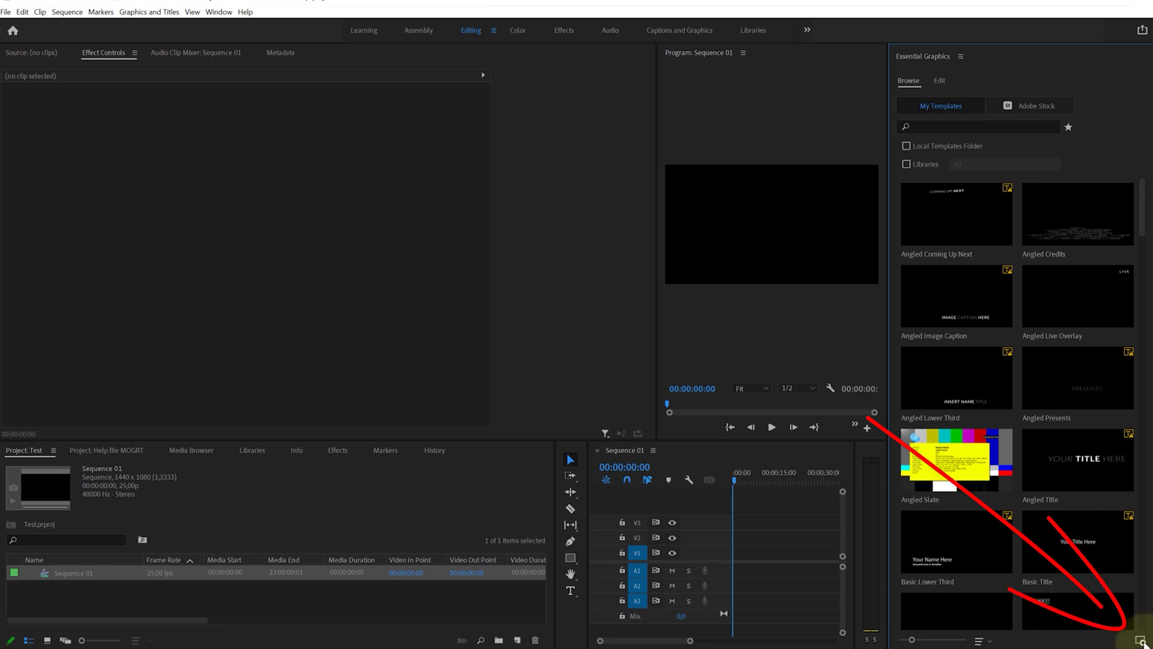
Install Your MOGRT Template.mogrt from Your MOGRT Template > Project file into the template library
left_click(1140, 642)
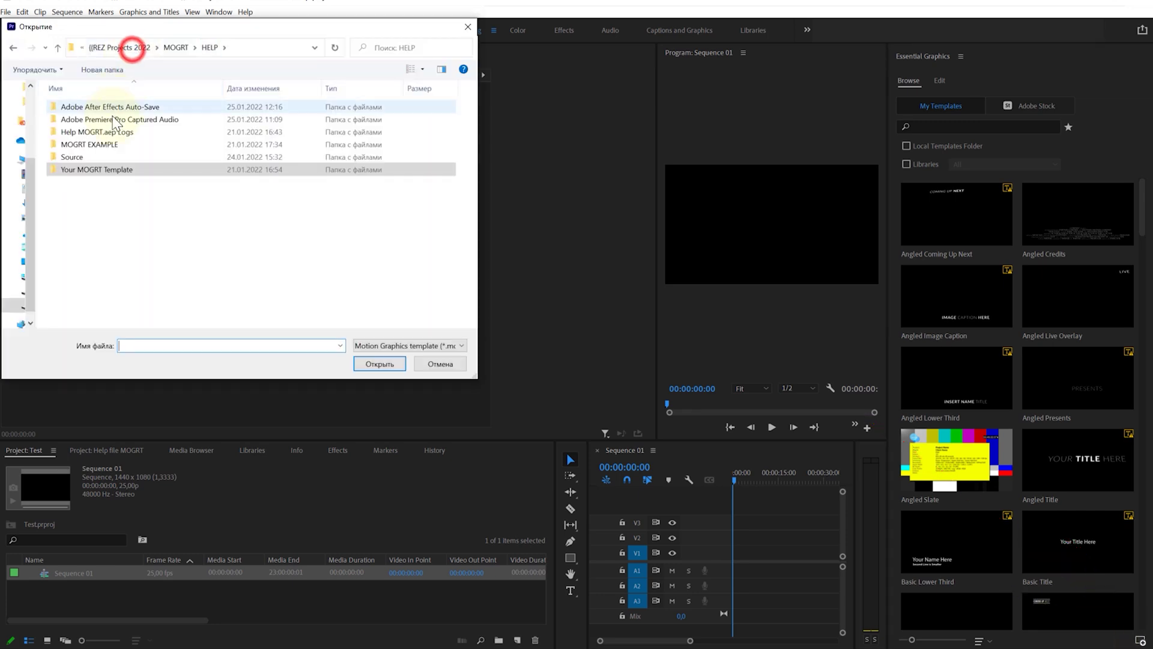
double_click(84, 173)
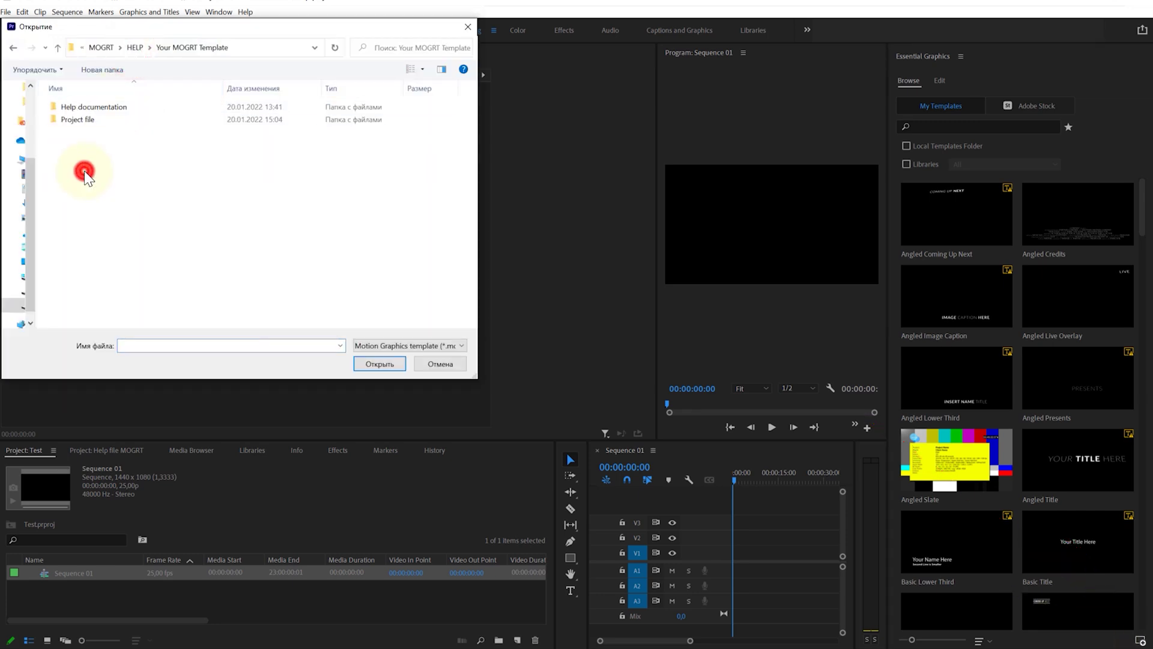
double_click(78, 120)
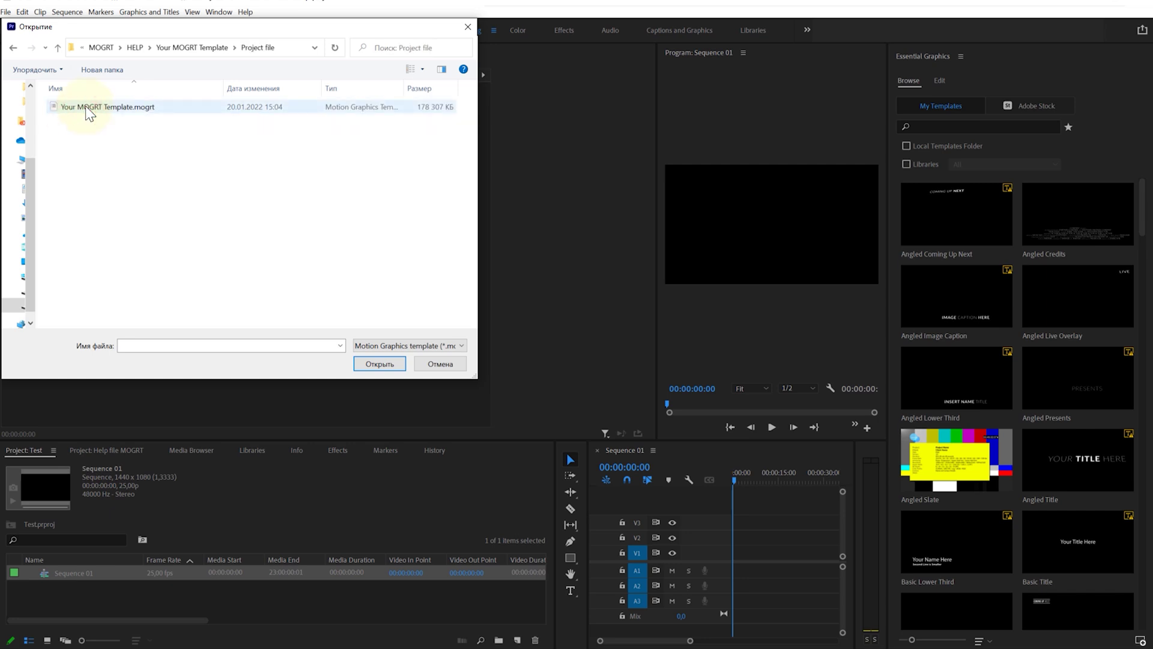
left_click(87, 111)
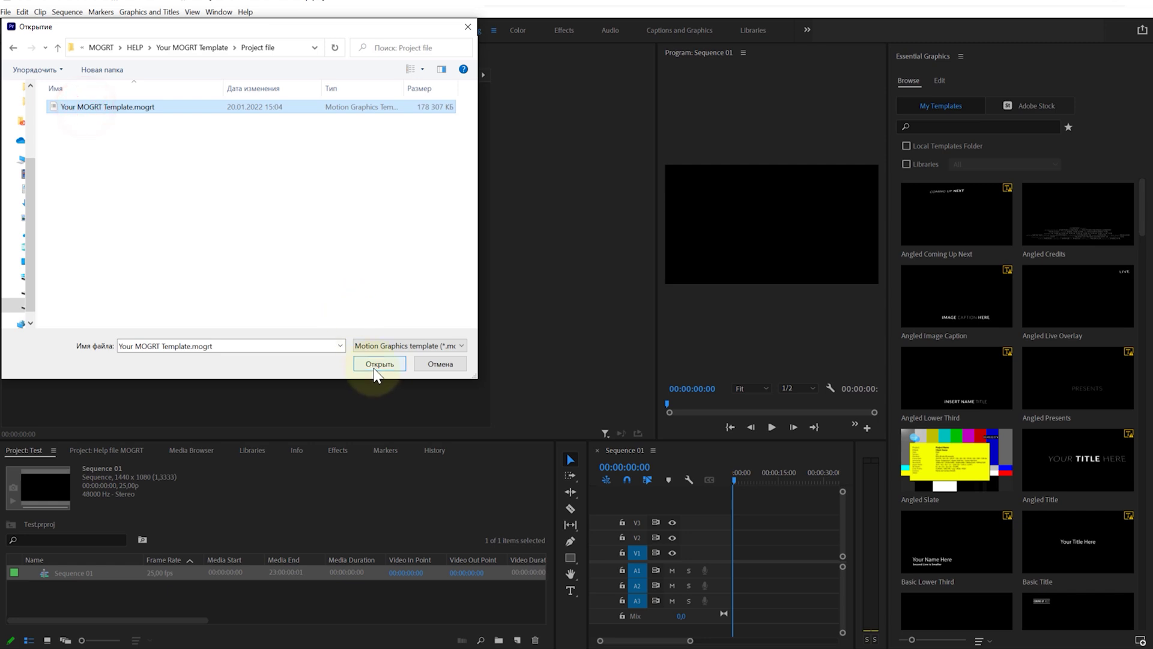
left_click(375, 365)
left_click_drag(1140, 218, 1145, 593)
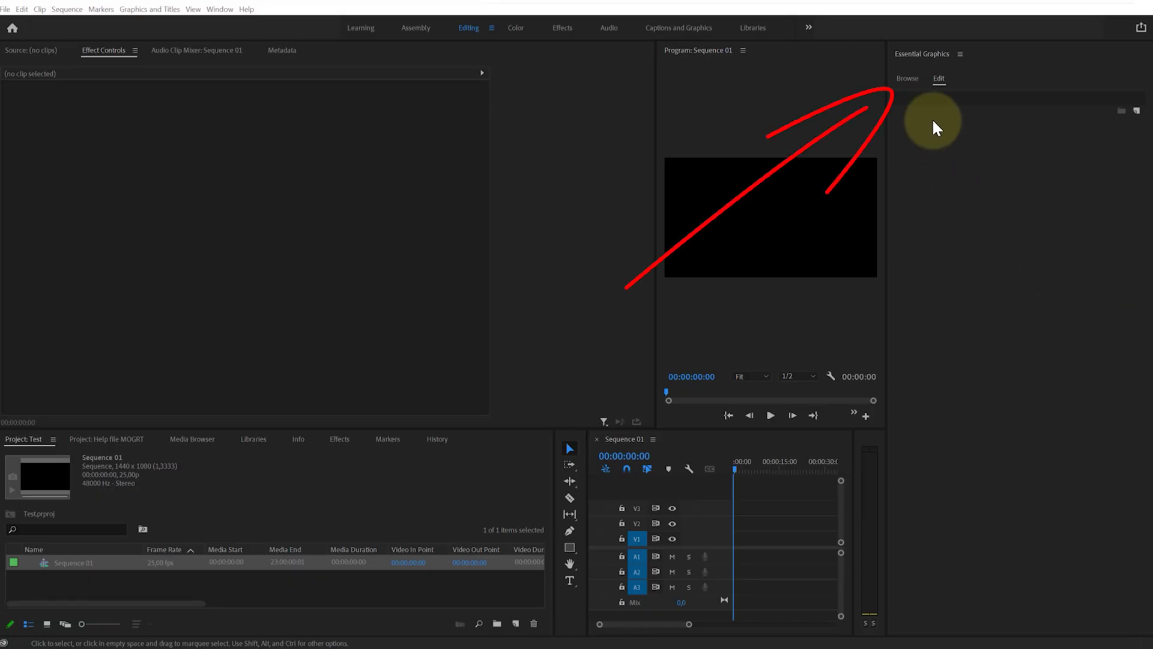
Locate Stevepfx Sky Logo under My Templates and sort the list by Recent
left_click(908, 80)
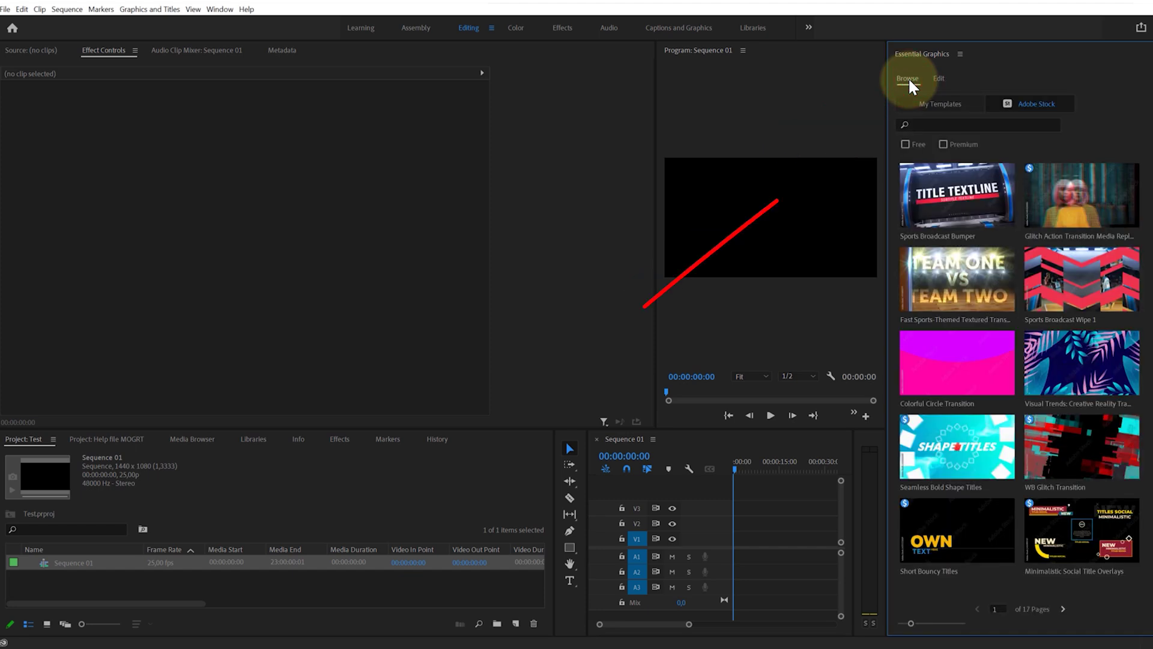
left_click(939, 107)
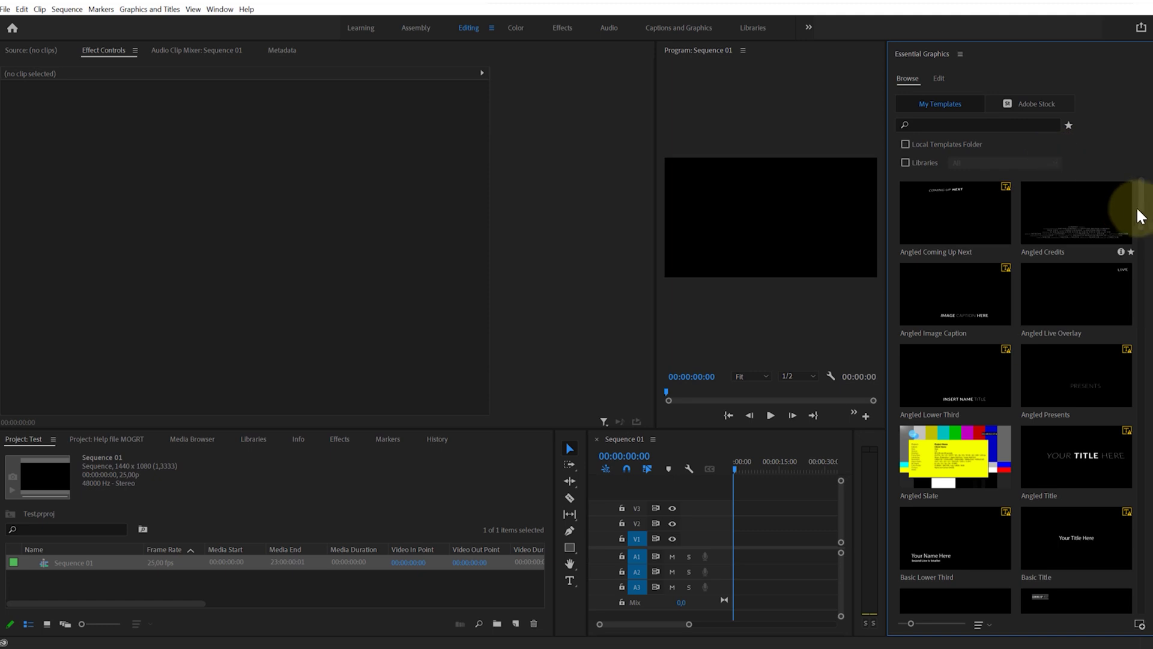
left_click_drag(1141, 211, 1146, 601)
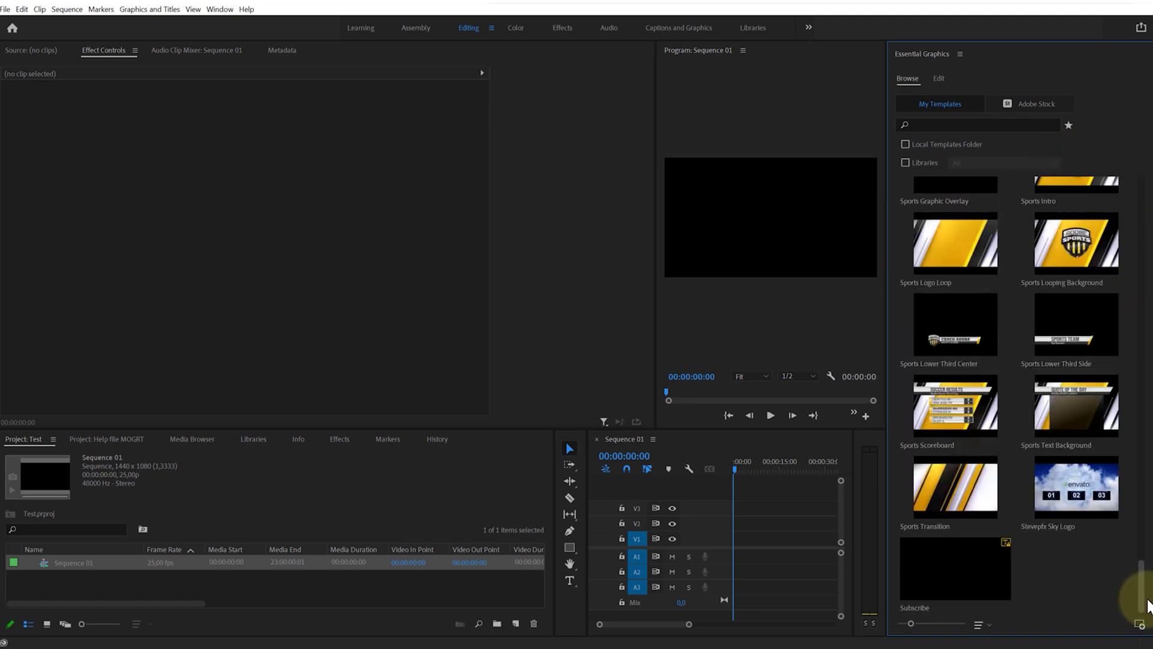
left_click(1032, 471)
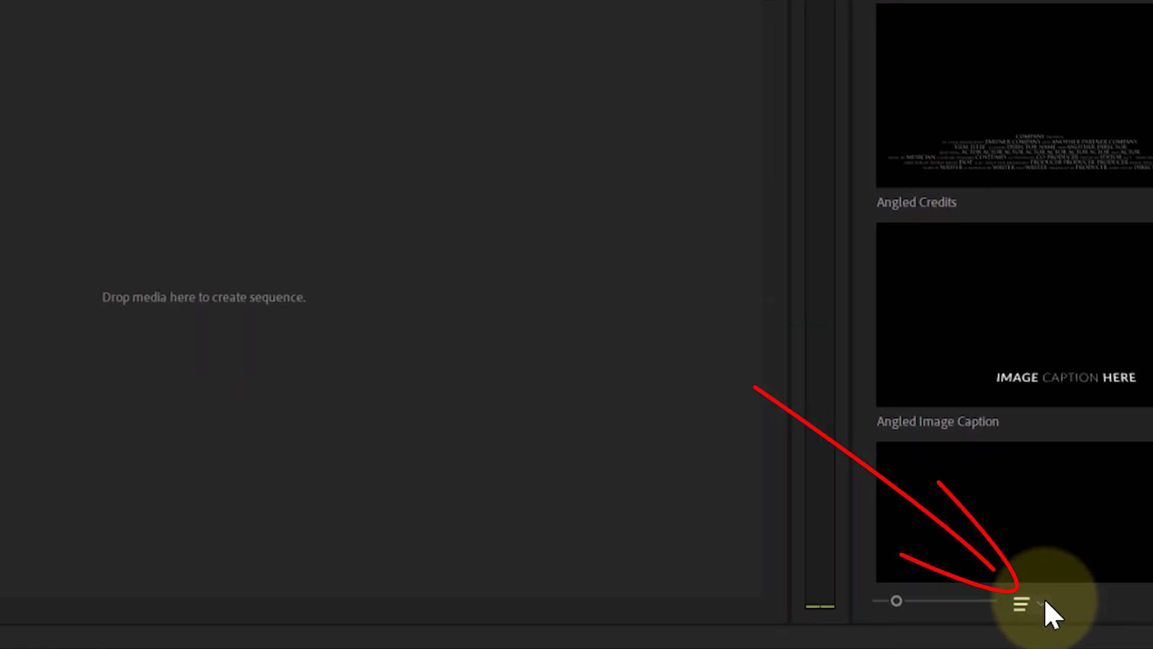
left_click(989, 625)
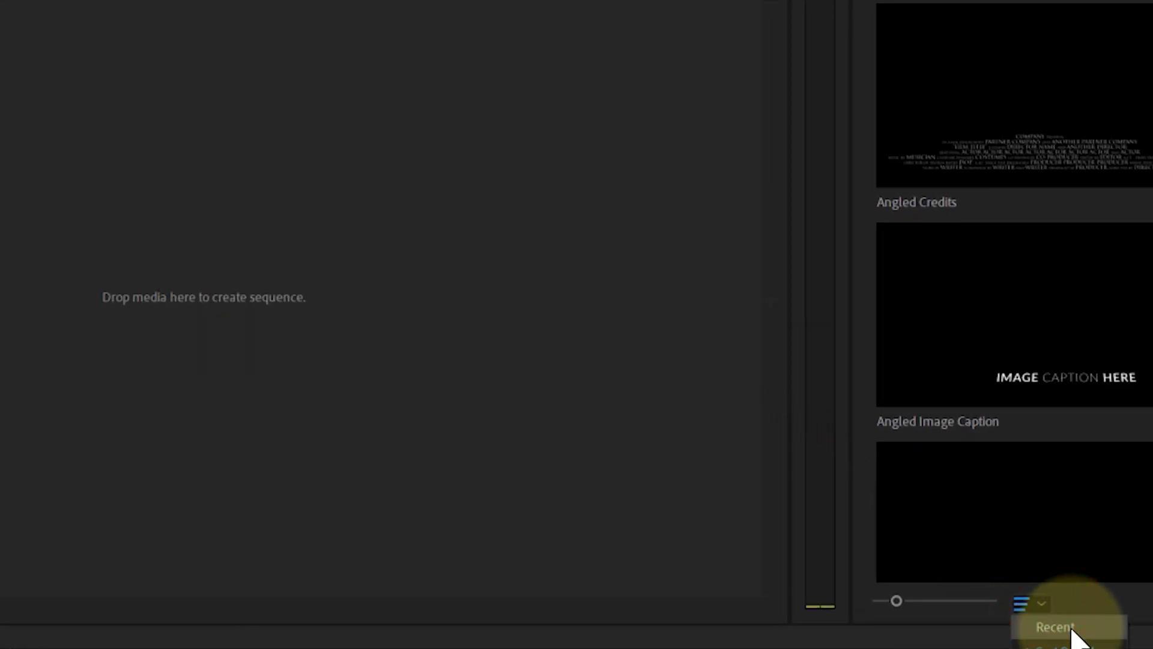
left_click(1072, 630)
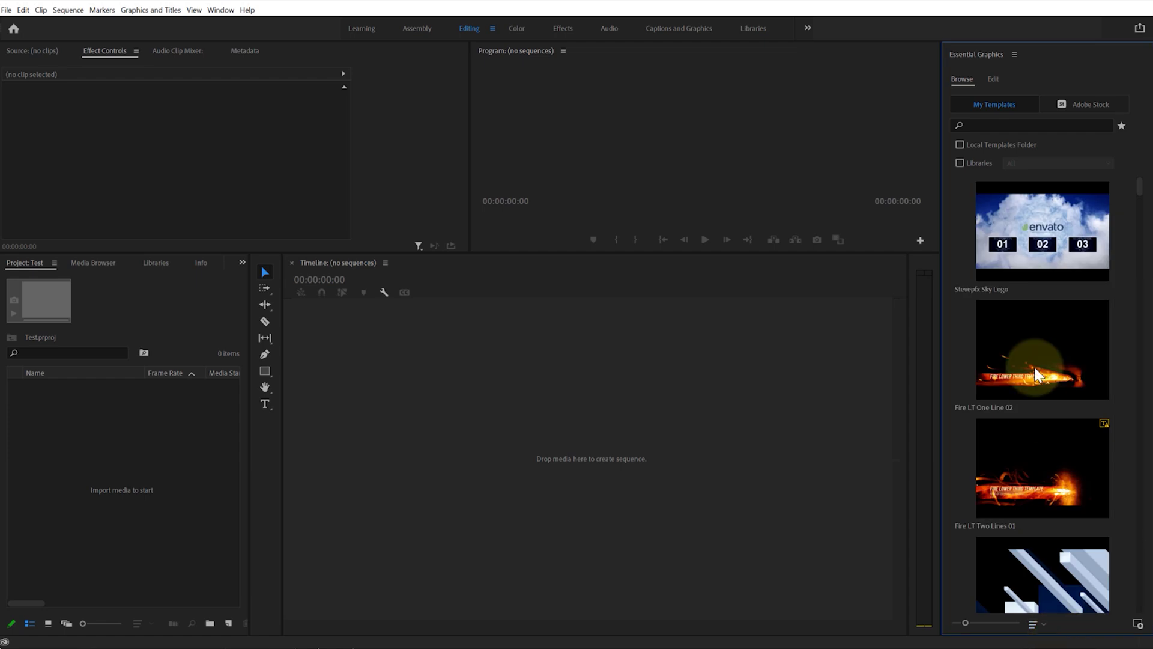
left_click(960, 220)
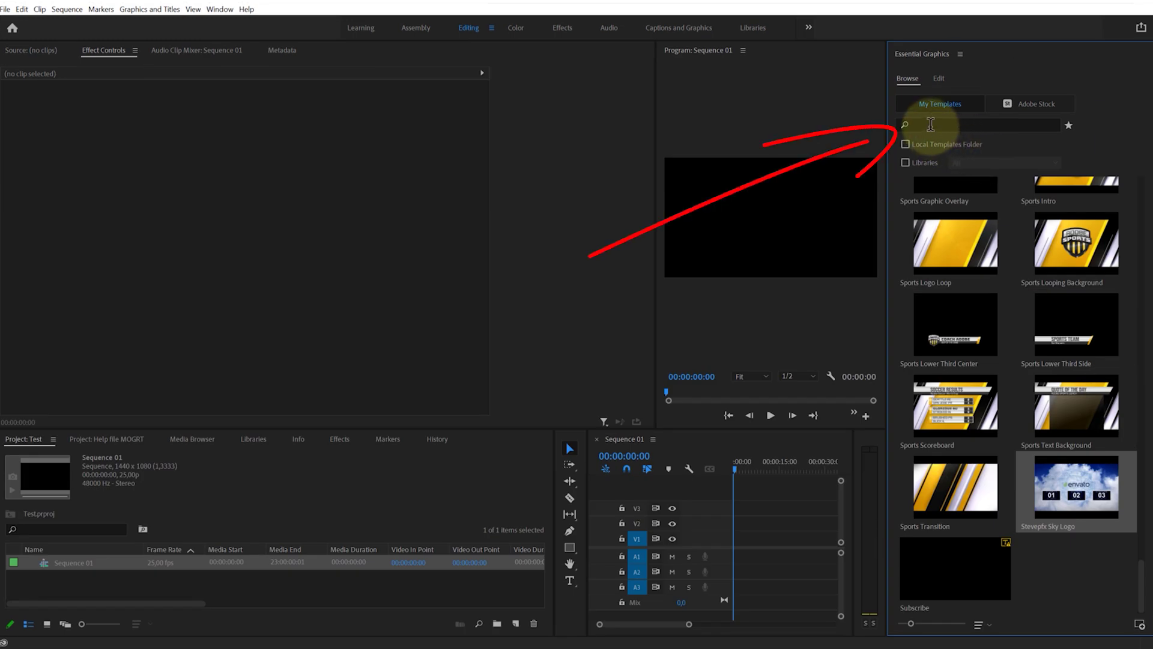
Search My Templates for 'stevepfx' and select the Stevepfx Sky Logo template
left_click(930, 124)
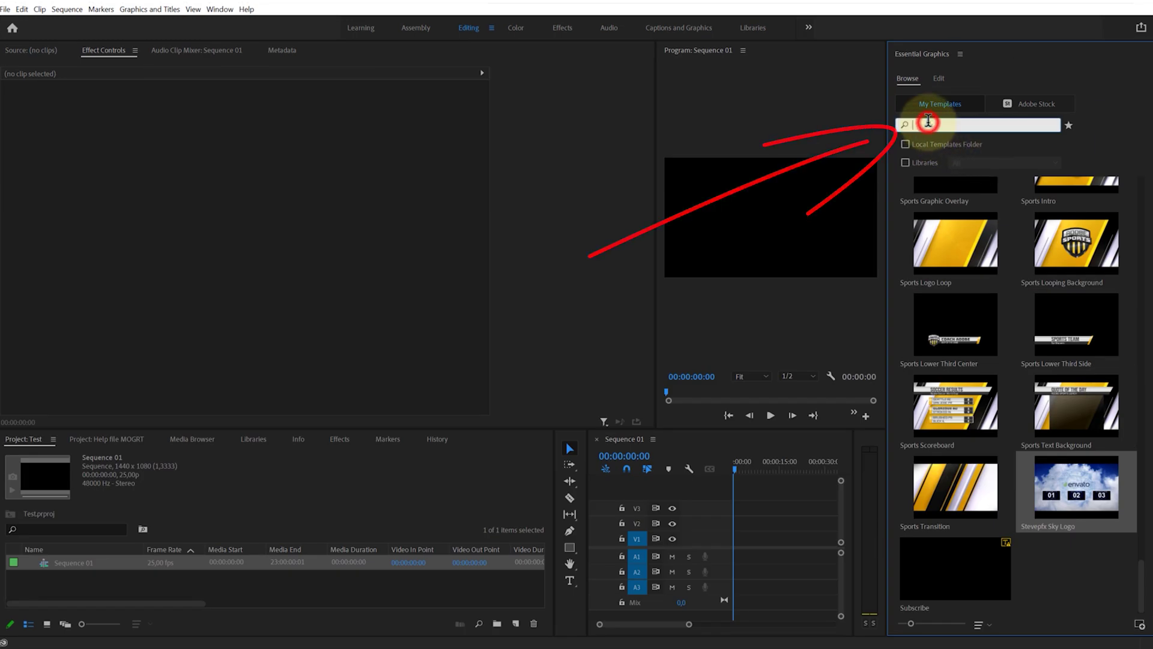
type("stev")
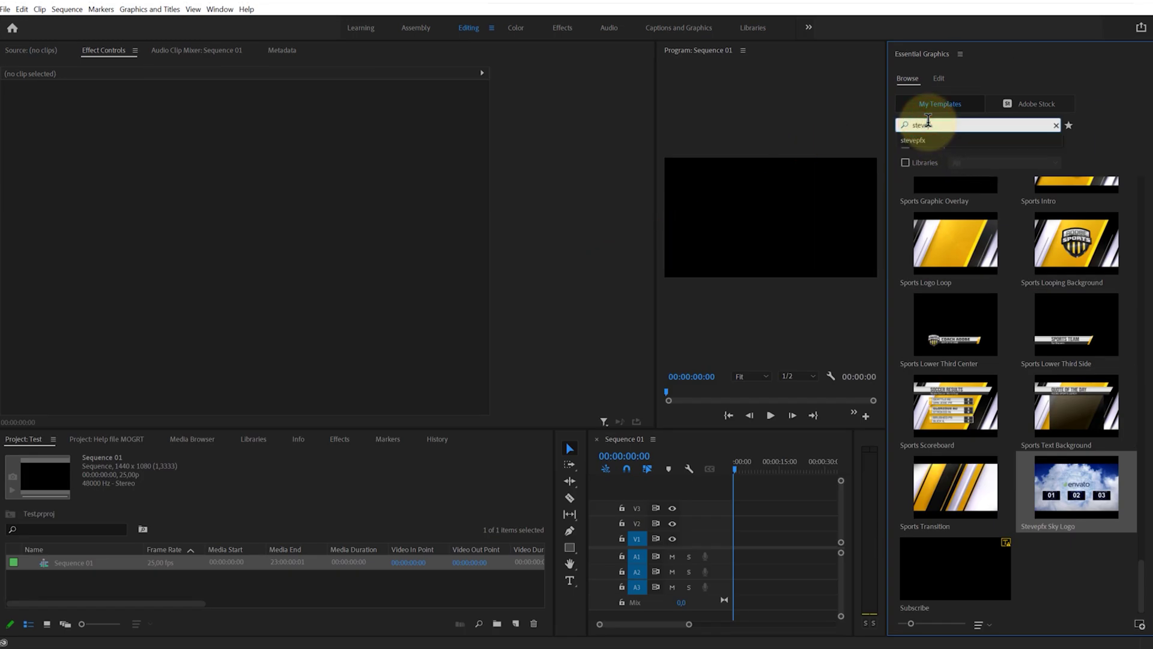
type("epfx")
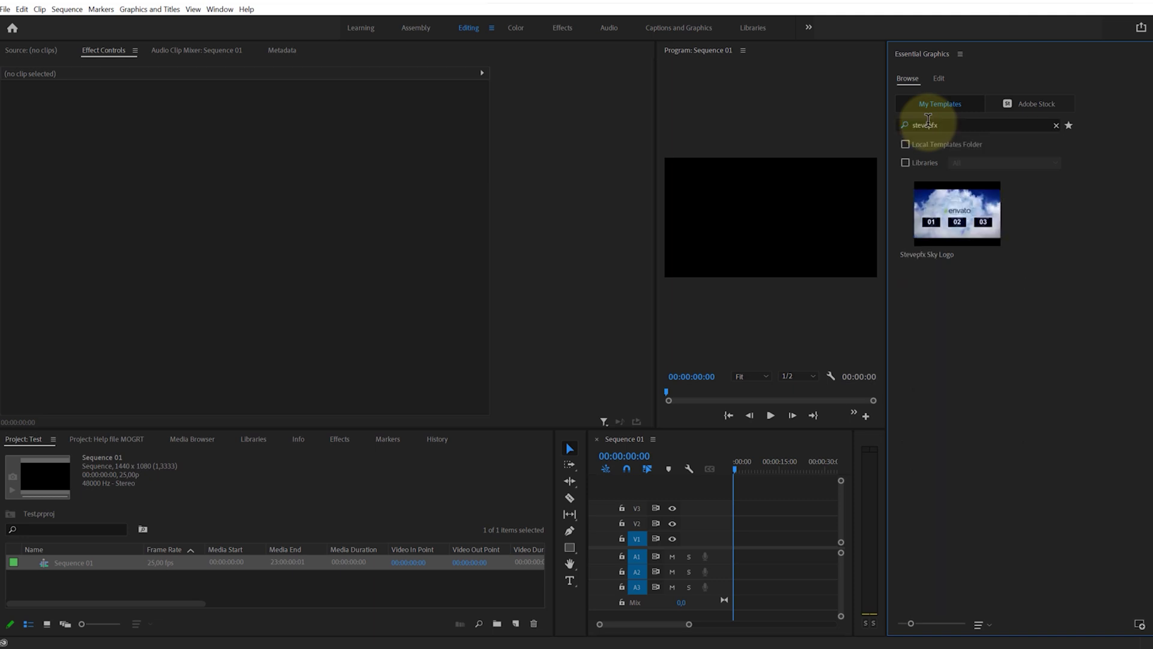
left_click(905, 219)
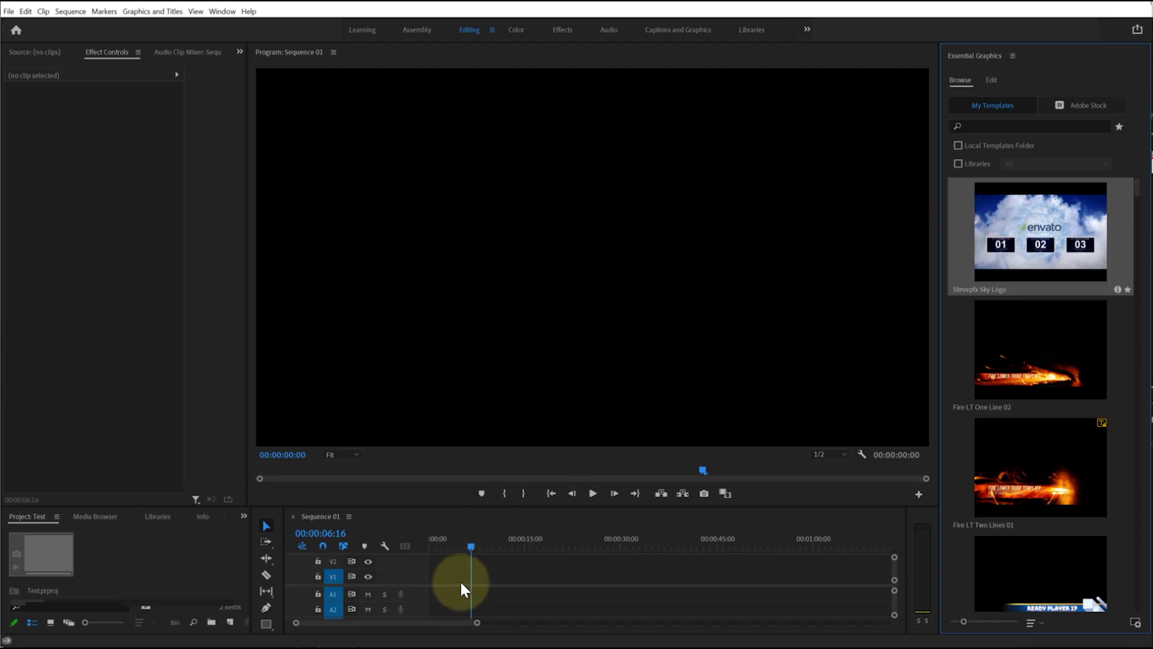
Drop Stevepfx Sky Logo onto track V1, select the clip, and show its Edit settings
left_click_drag(463, 589, 421, 580)
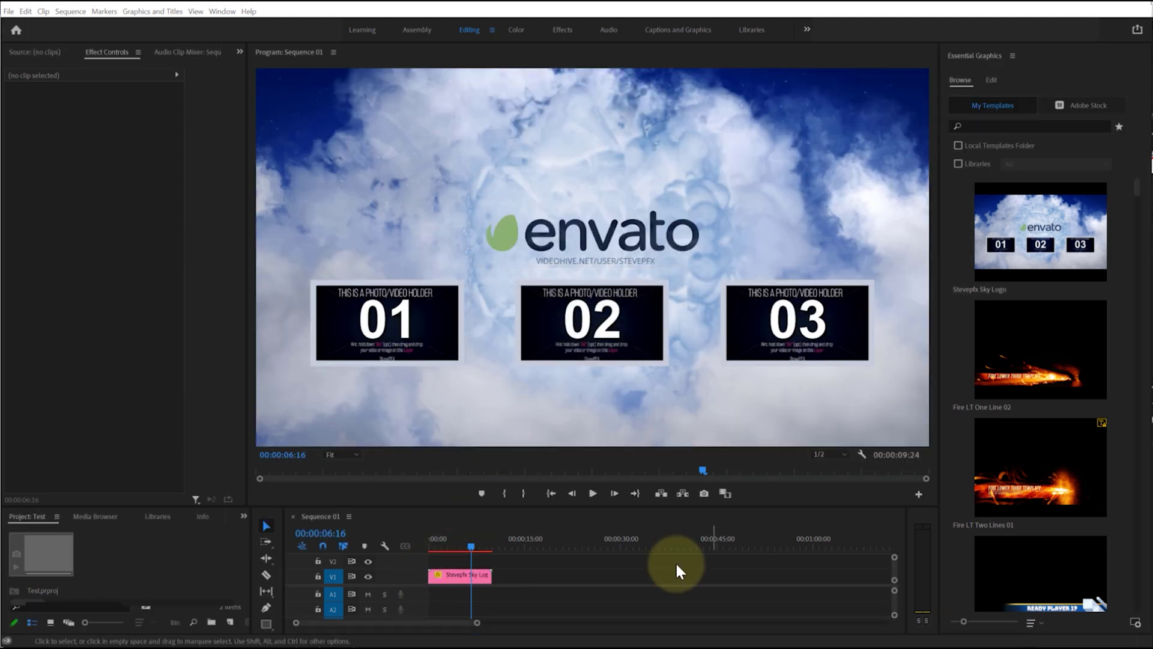
left_click(452, 575)
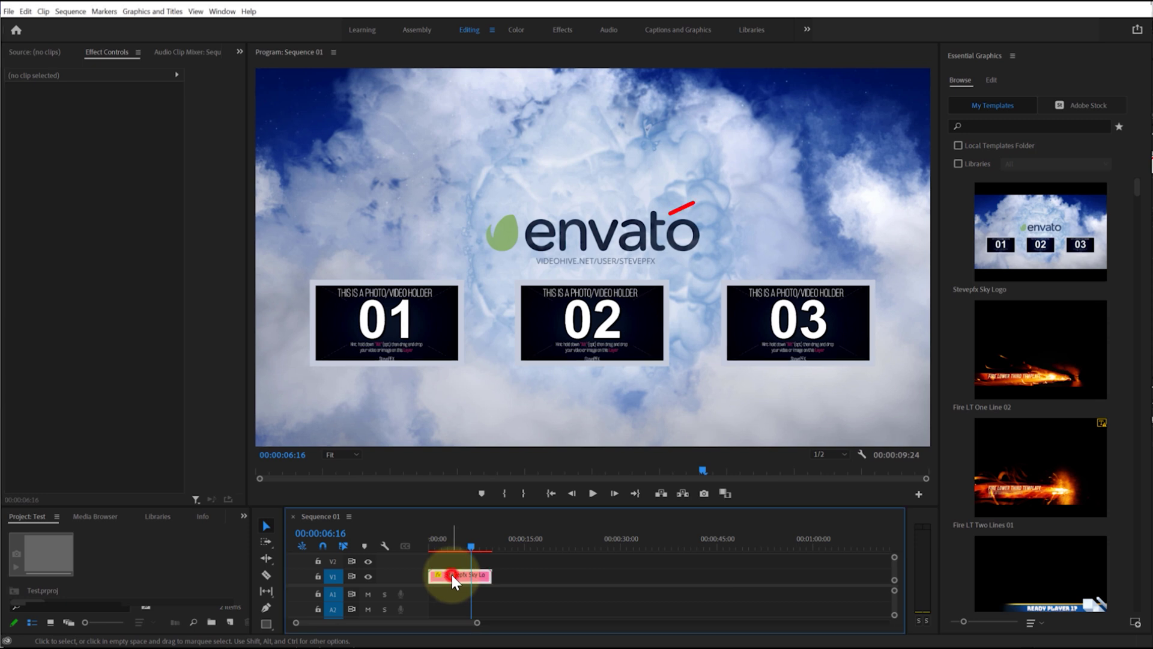
left_click(990, 81)
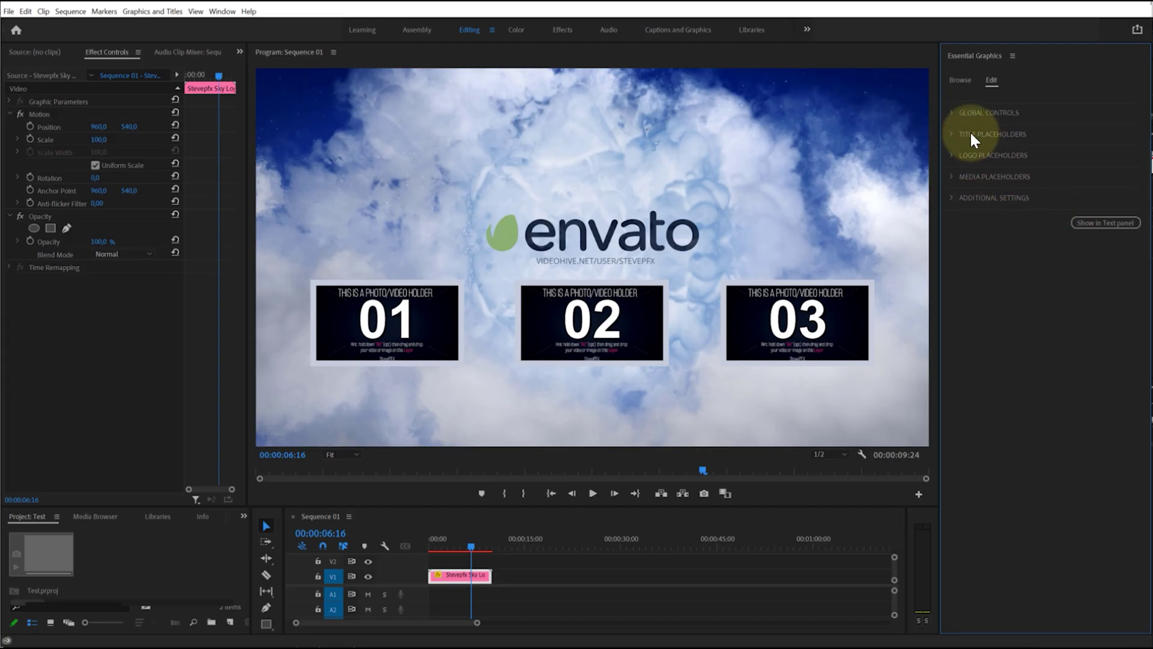
Change Title Placeholder 01's text to 'your text'
left_click(951, 113)
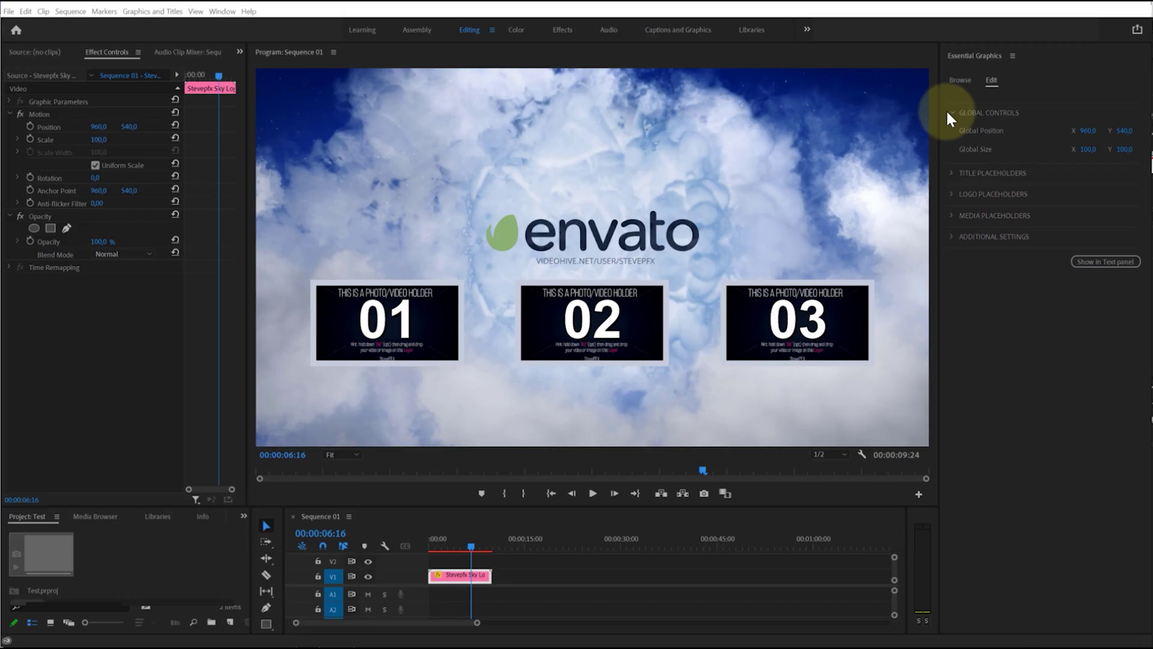
left_click(952, 114)
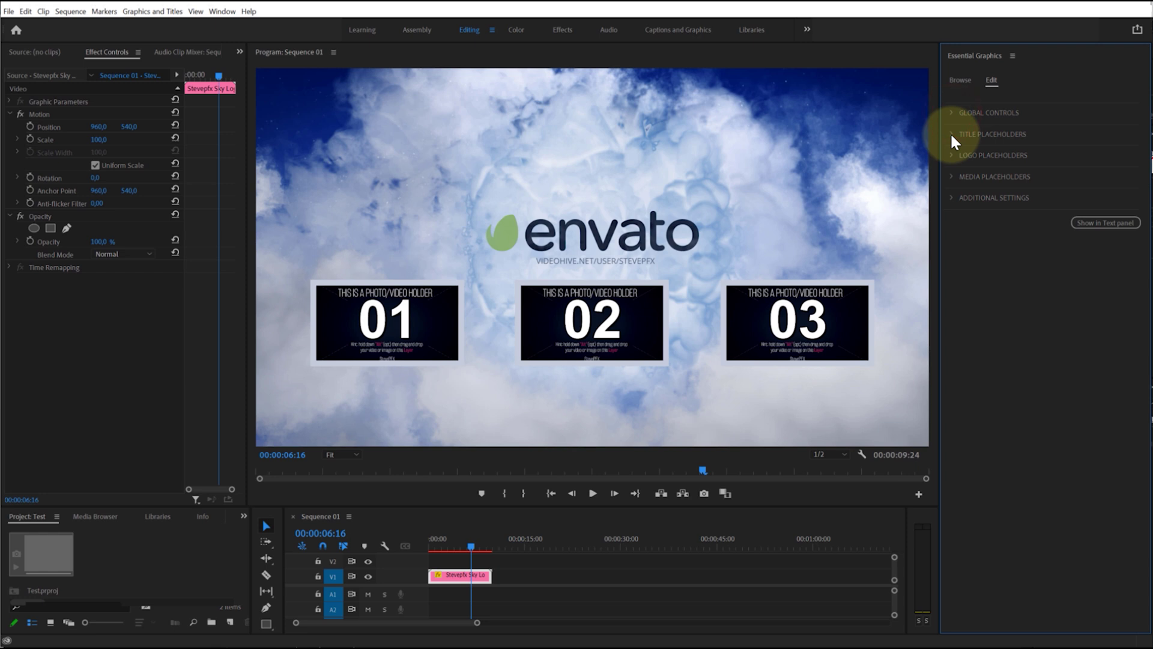
left_click(954, 137)
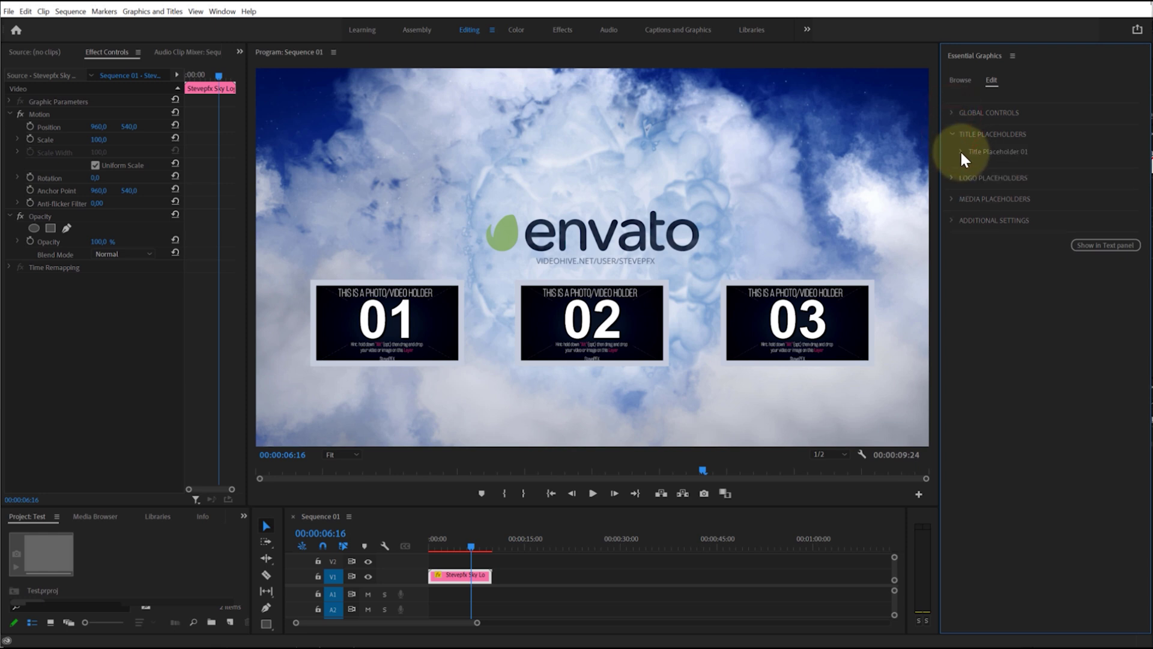
left_click(962, 153)
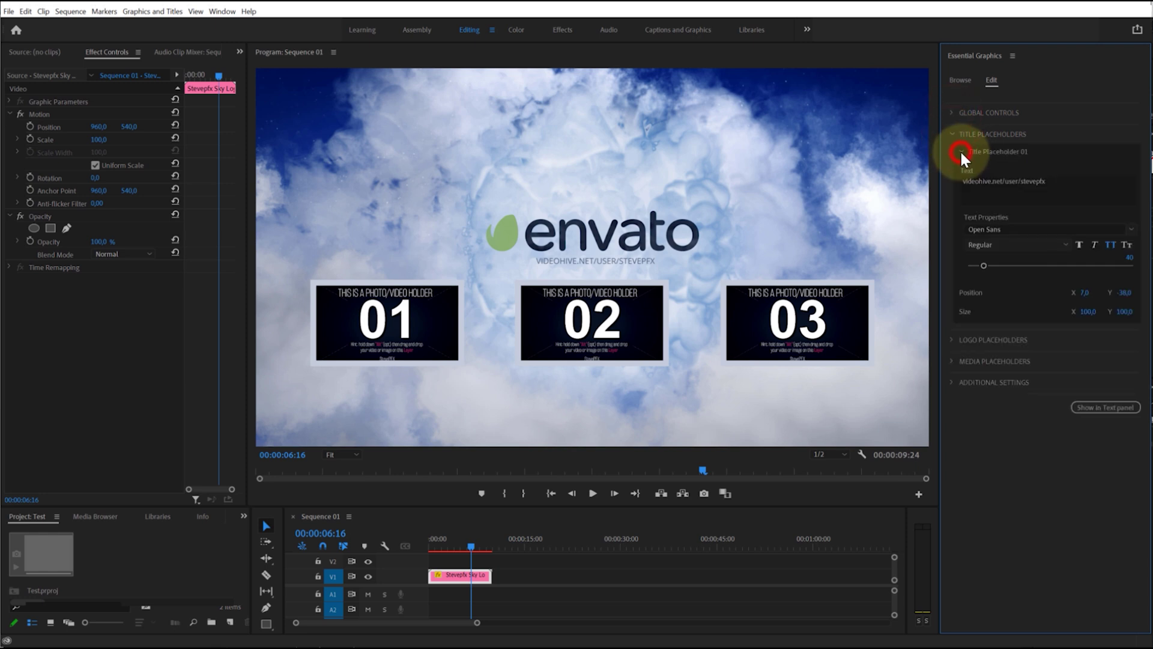
left_click(1026, 182)
type("your text")
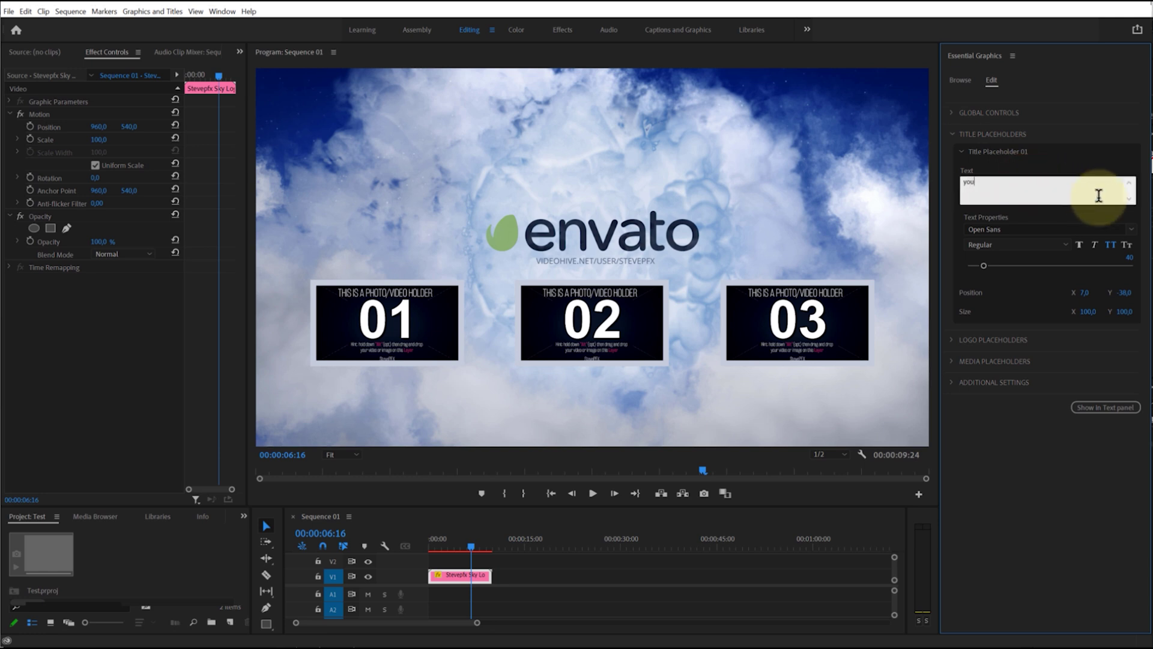
Set the title to Phenomena ExtraLight at size 126 with Position Y -13
left_click(1128, 228)
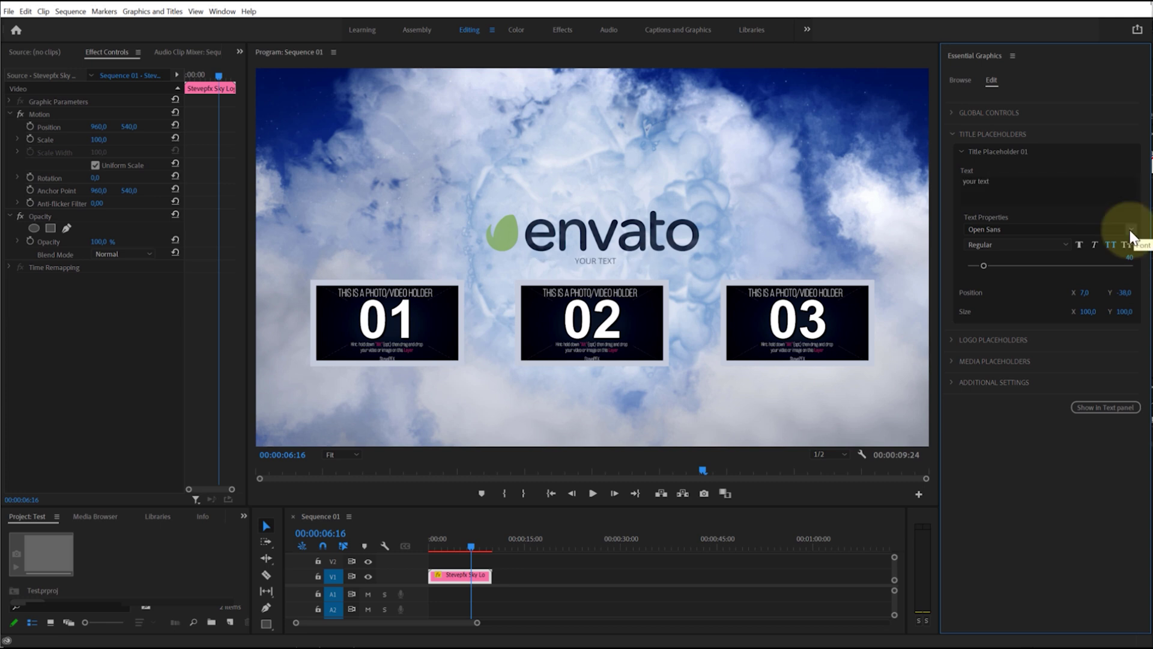
left_click(1011, 308)
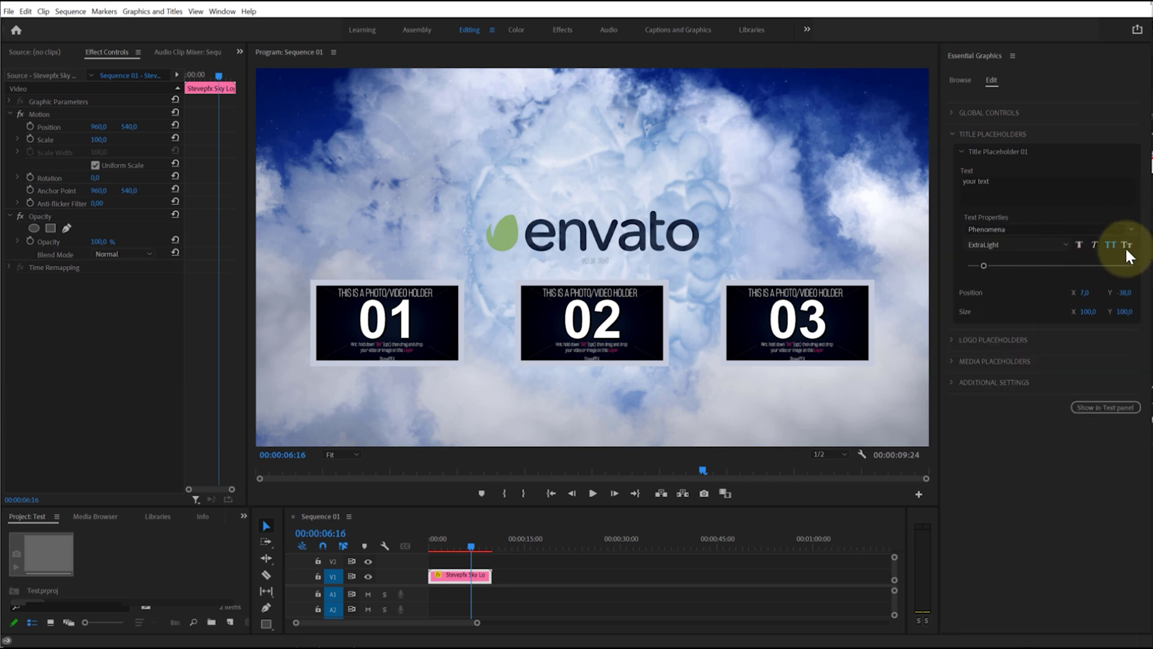
left_click_drag(984, 265, 1021, 265)
mouse_move(1134, 302)
left_mouse_down()
mouse_move(1127, 291)
mouse_move(1148, 294)
left_mouse_up()
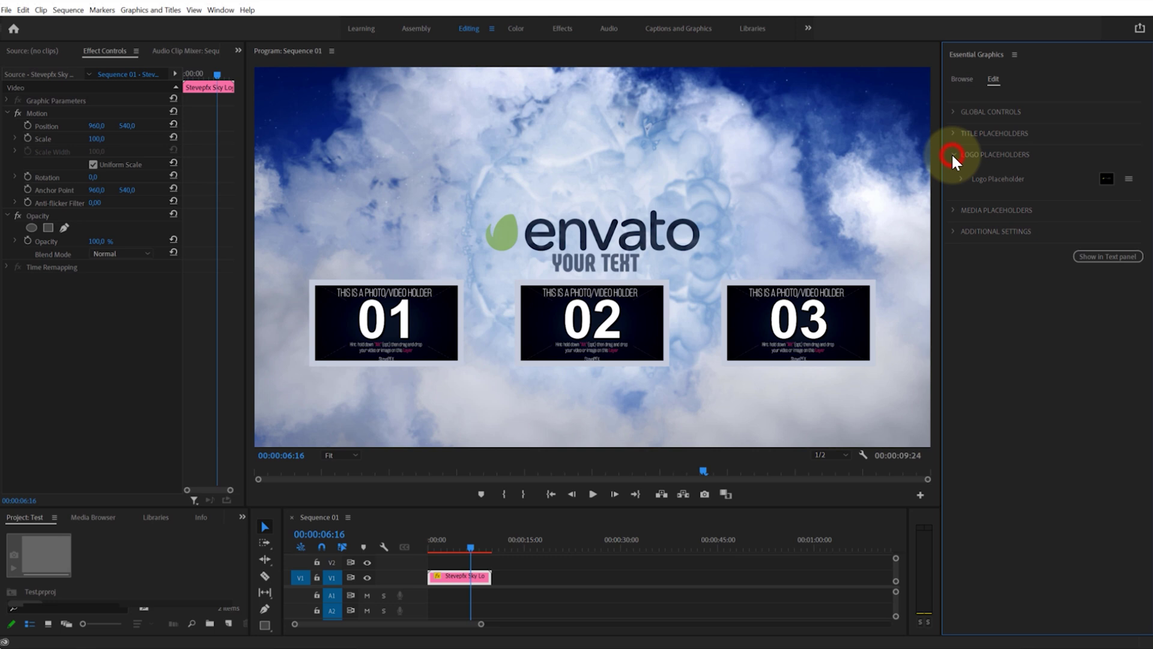
Expand the Logo Placeholder settings showing the envato logo set to Scale to fit
left_click(962, 179)
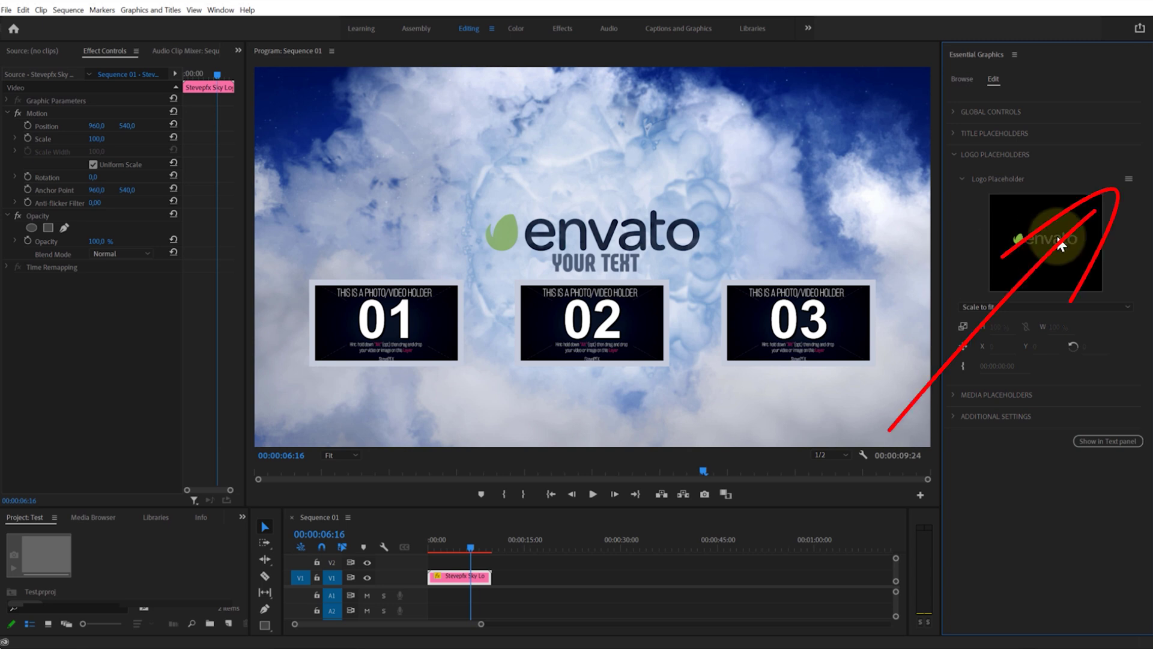
Replace the logo with Your Logo Alpha.png using Replace from Explorer
left_click(1129, 179)
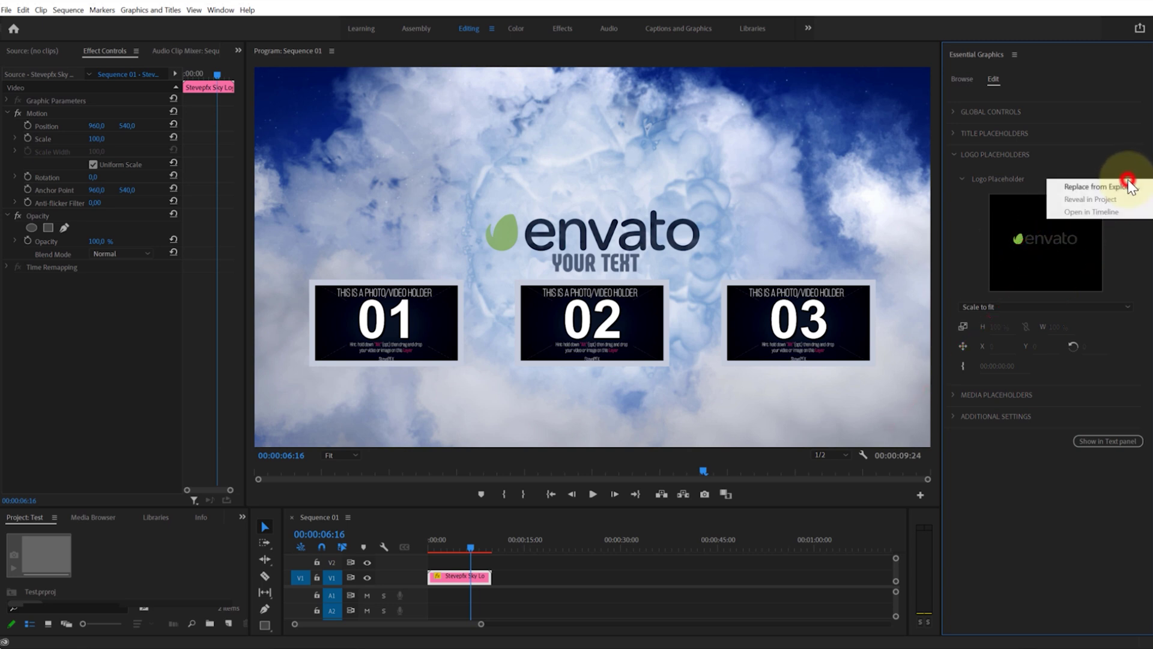
left_click(1092, 186)
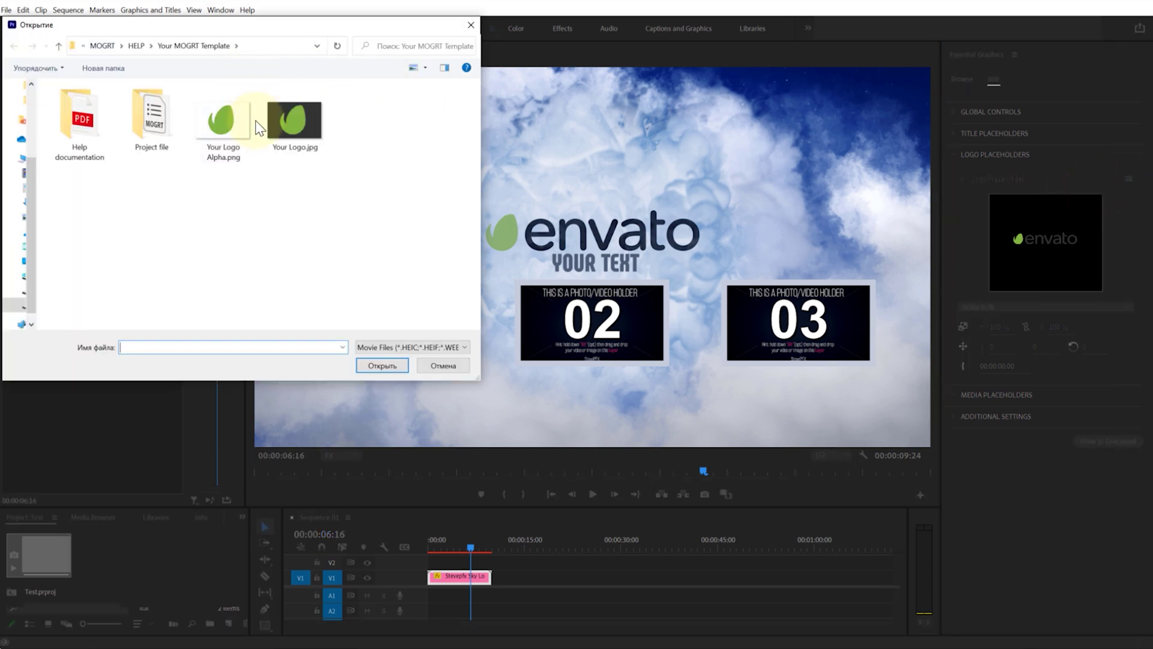
left_click(243, 125)
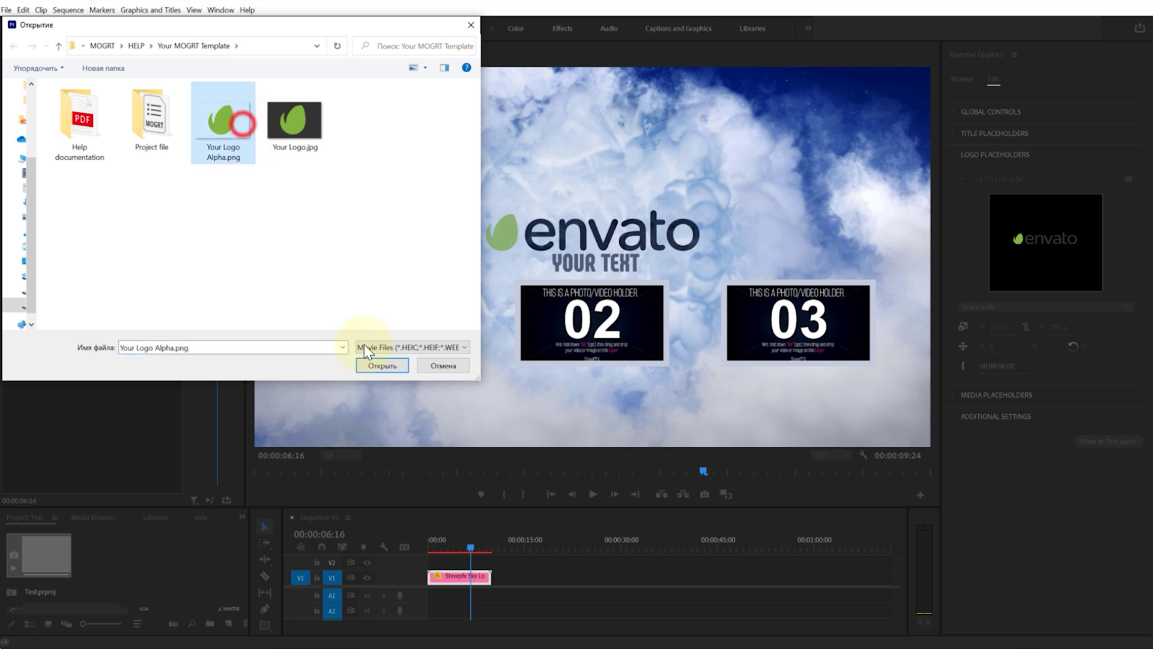
left_click(387, 366)
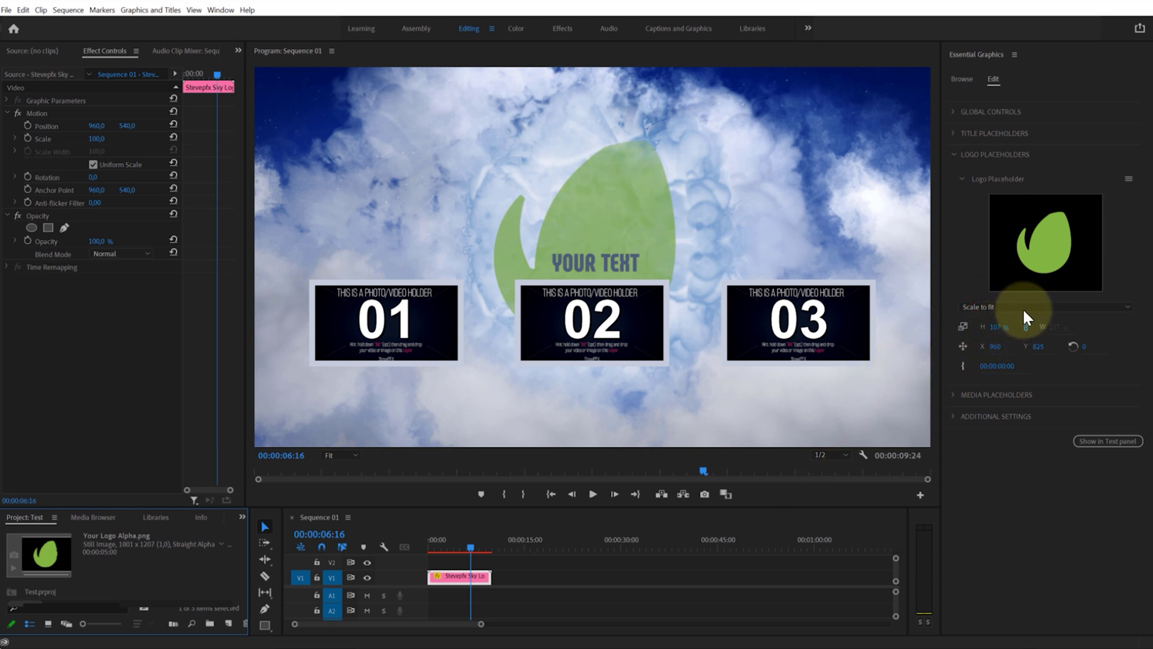
Try Scale to fill and Stretch to fill, settle on Scale to fit, and set H to 75%
left_click(1122, 305)
left_click(988, 316)
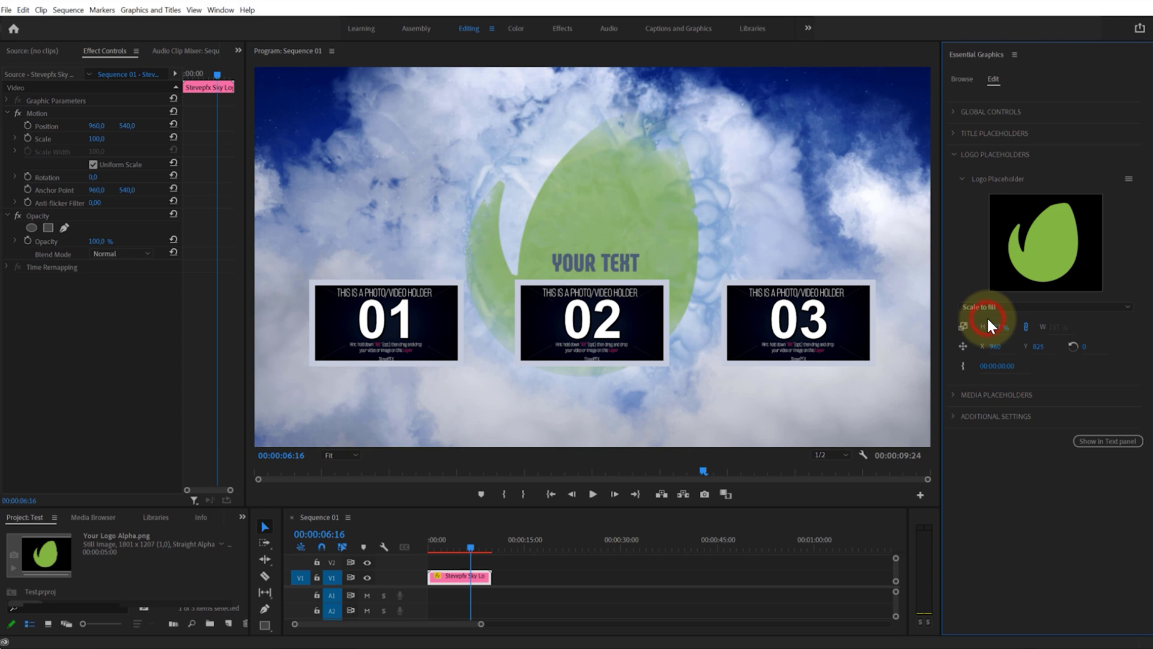
left_click(1065, 306)
left_click(1008, 345)
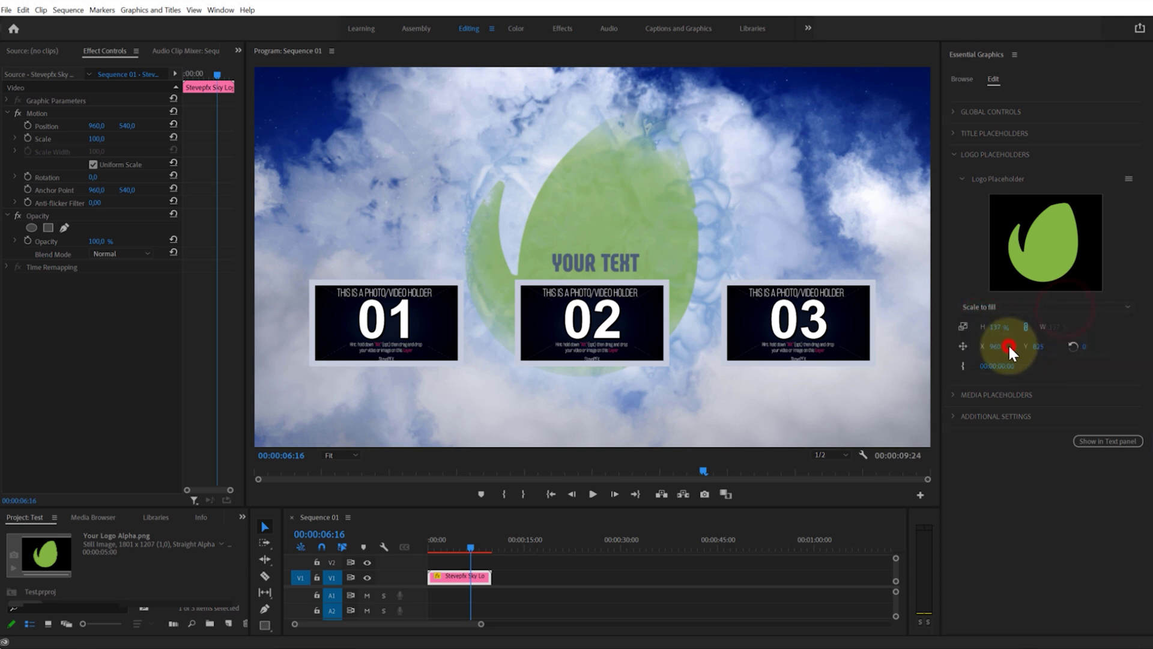
left_click(1033, 306)
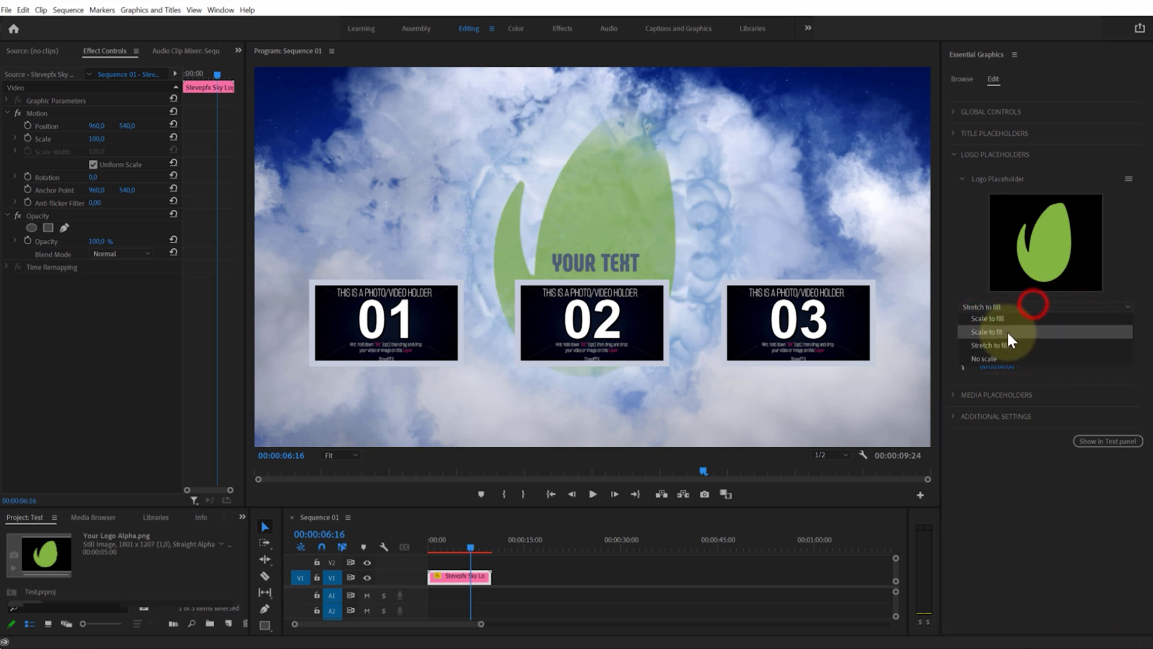
left_click(1007, 330)
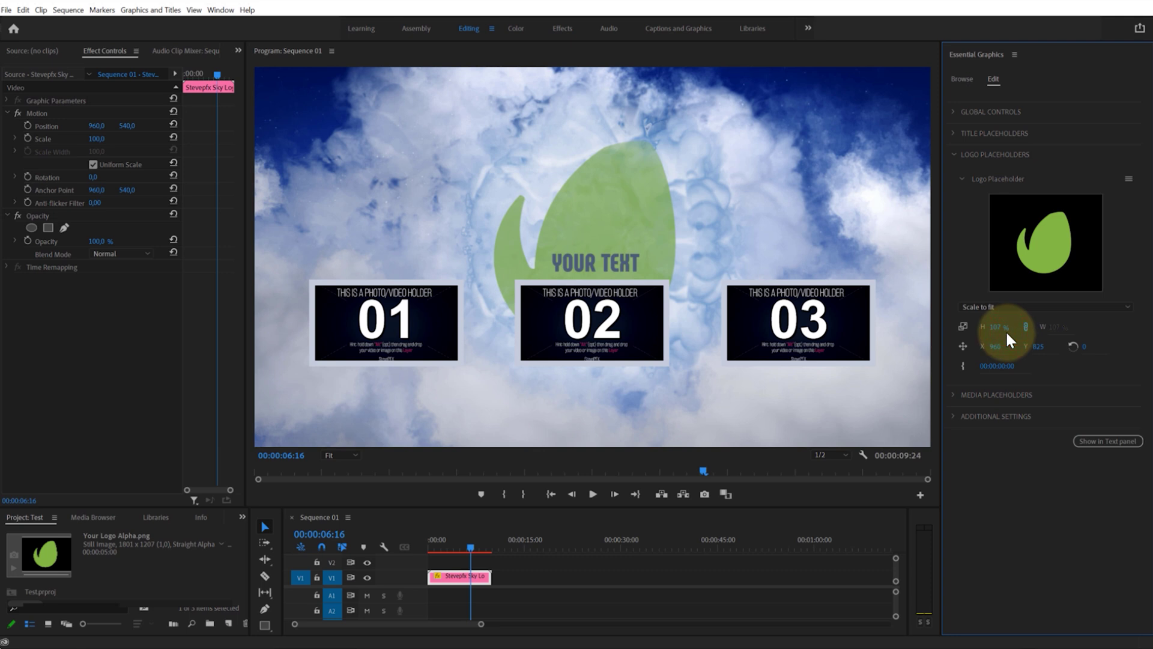
left_click_drag(1005, 330, 1007, 348)
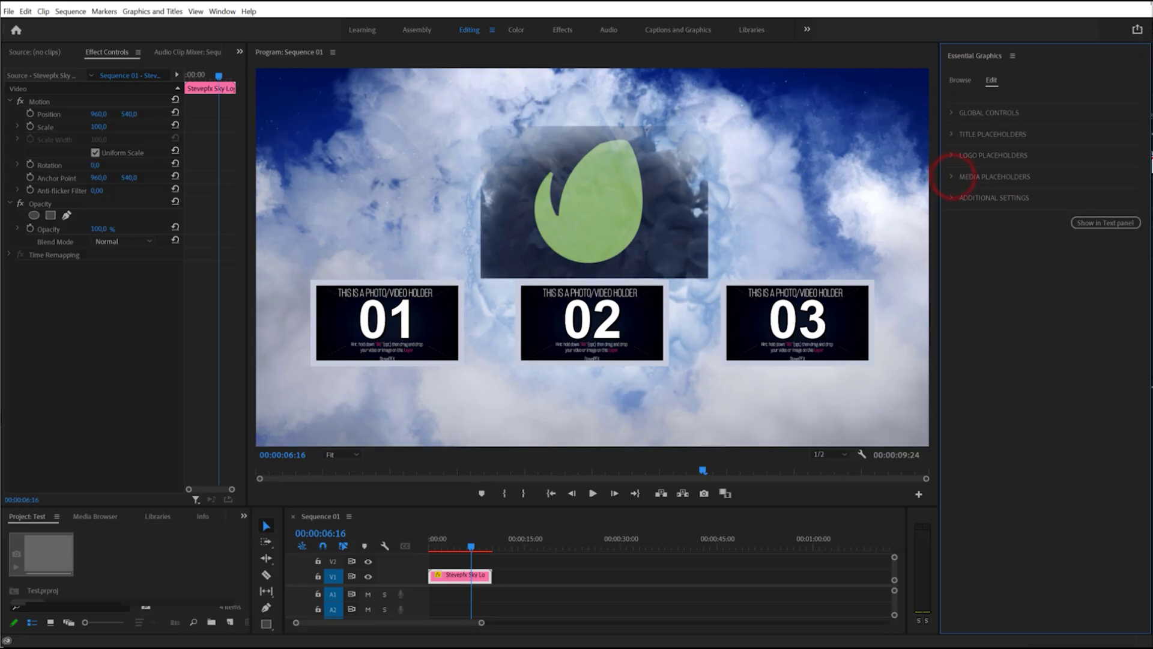
Expand Media Placeholders 01 and 02 along with their holder image settings
left_click(952, 177)
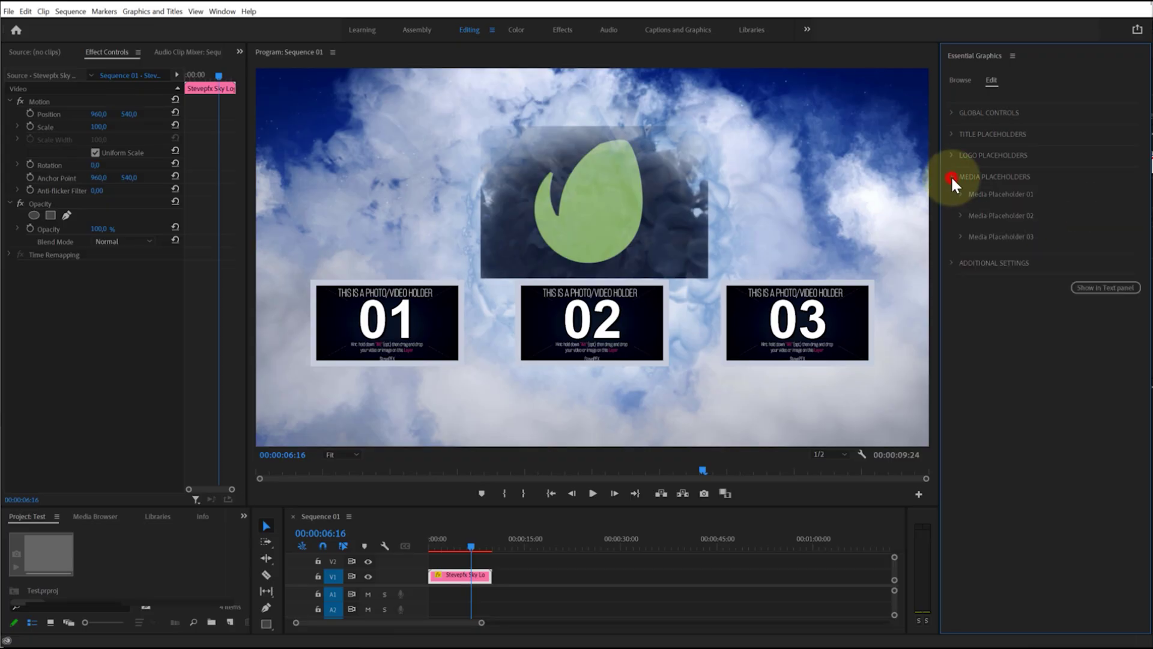
left_click(960, 196)
left_click(961, 218)
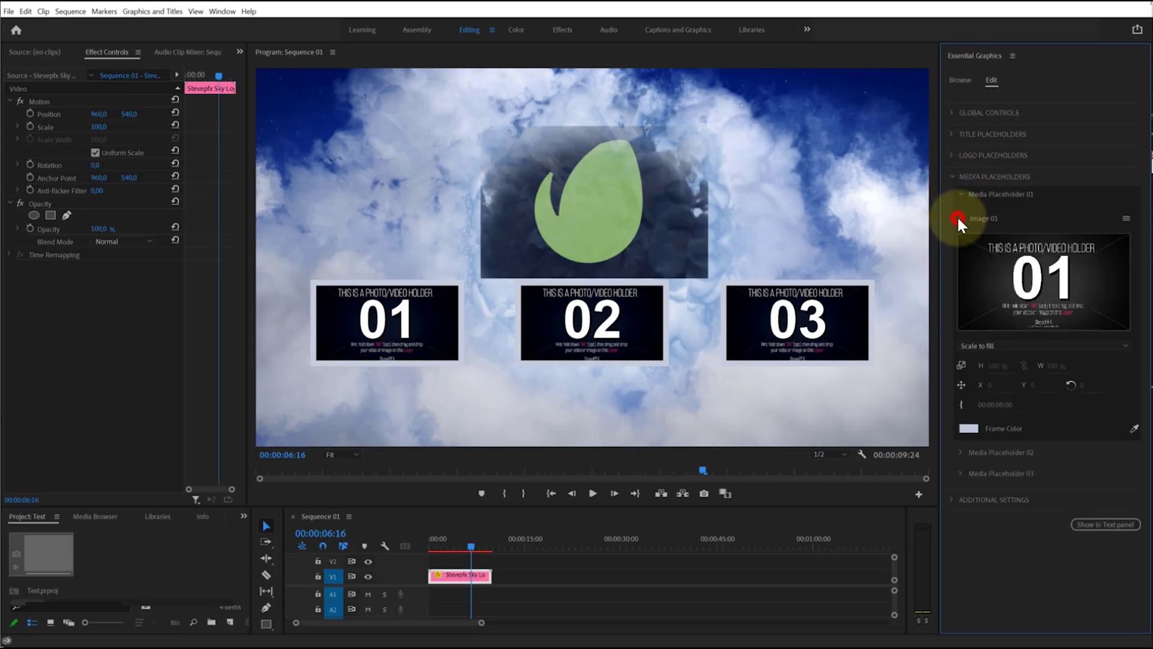
left_click(960, 452)
left_click(958, 476)
Expand Media Placeholder 03's image settings, review the panel, and advance one frame
scroll(991, 502, "down", 5)
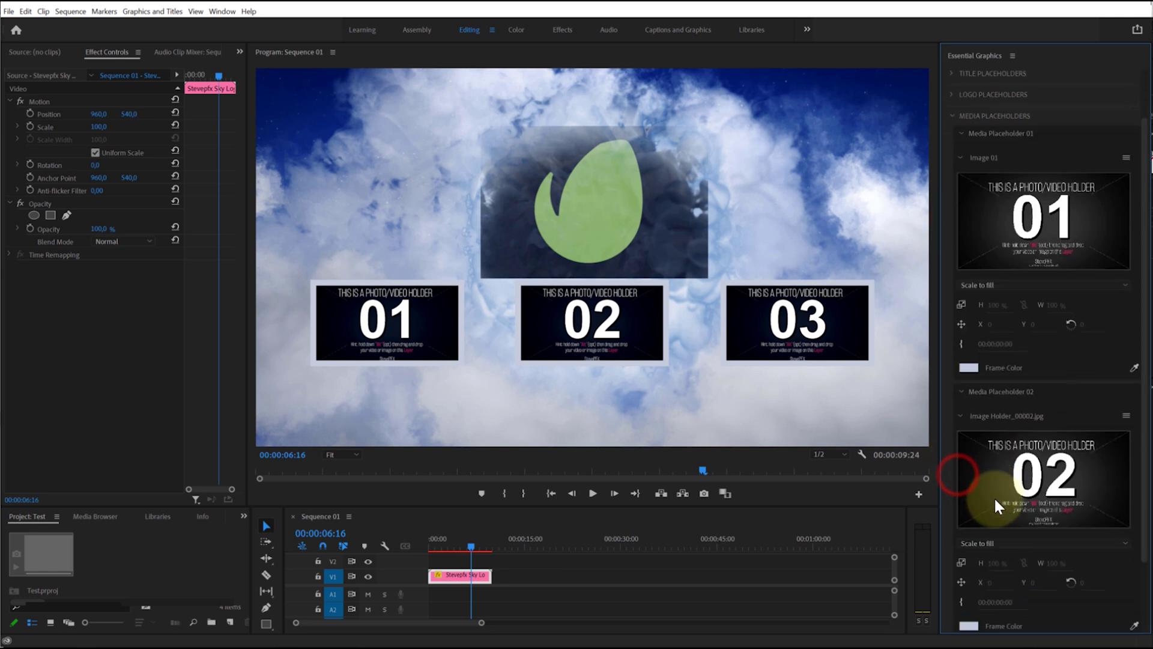
left_click(958, 587)
left_click(959, 580)
scroll(1024, 556, "down", 4)
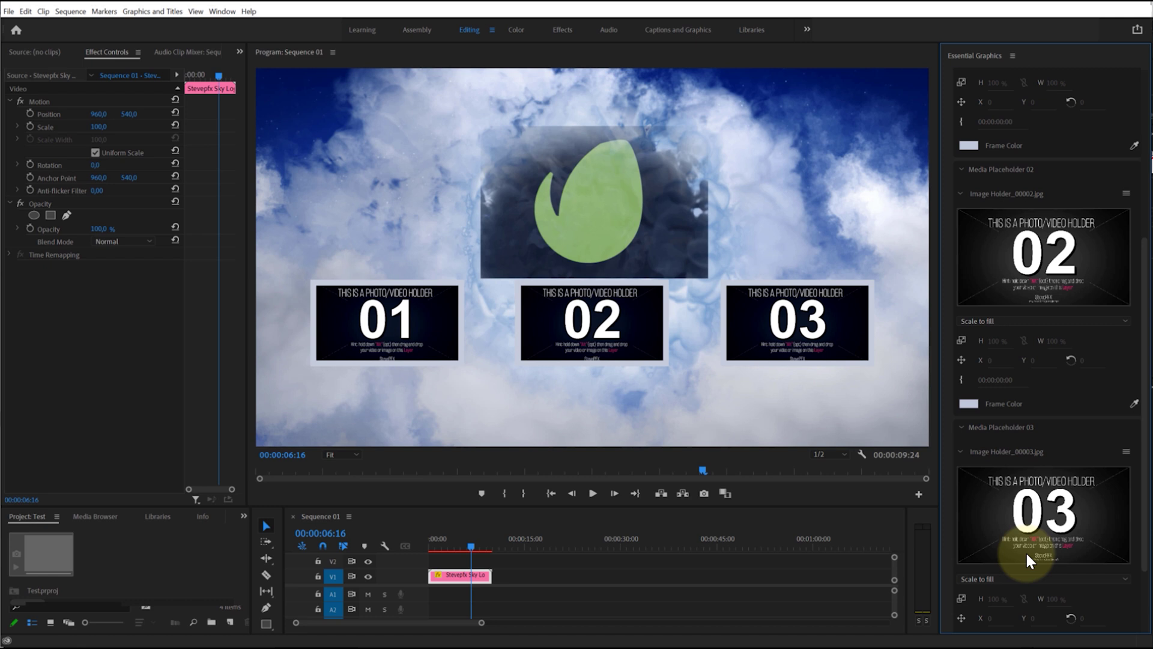
scroll(1026, 550, "up", 8)
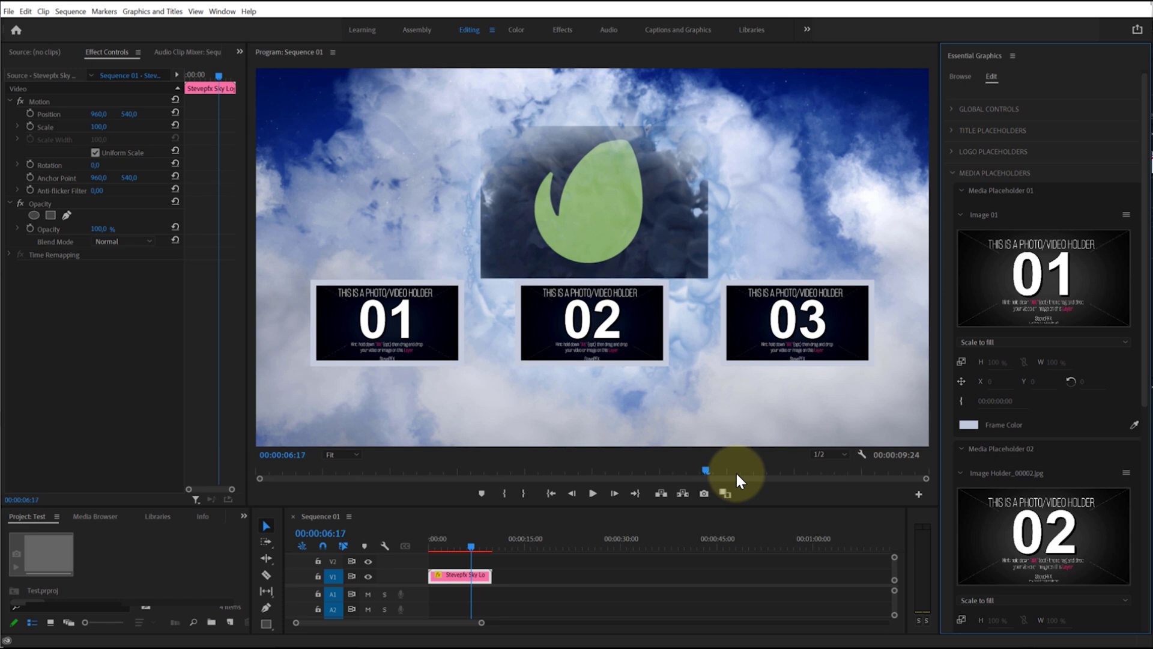
key("Right")
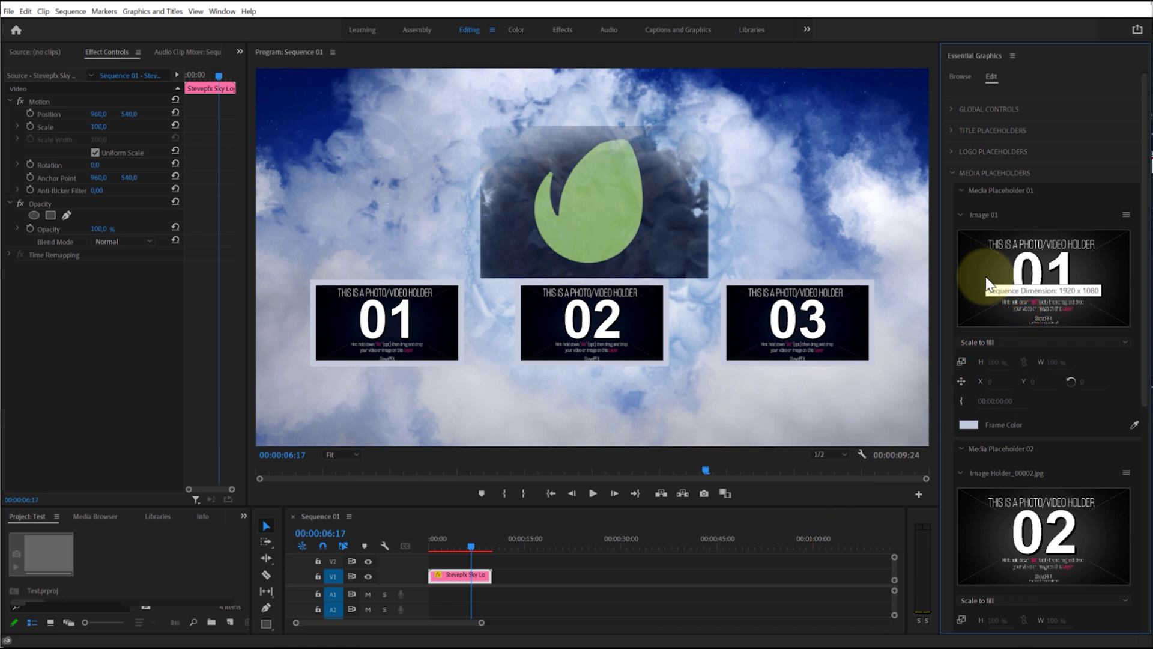
Replace the Image 01 holder with Pic 01.jpg loaded from Explorer
left_click(1127, 217)
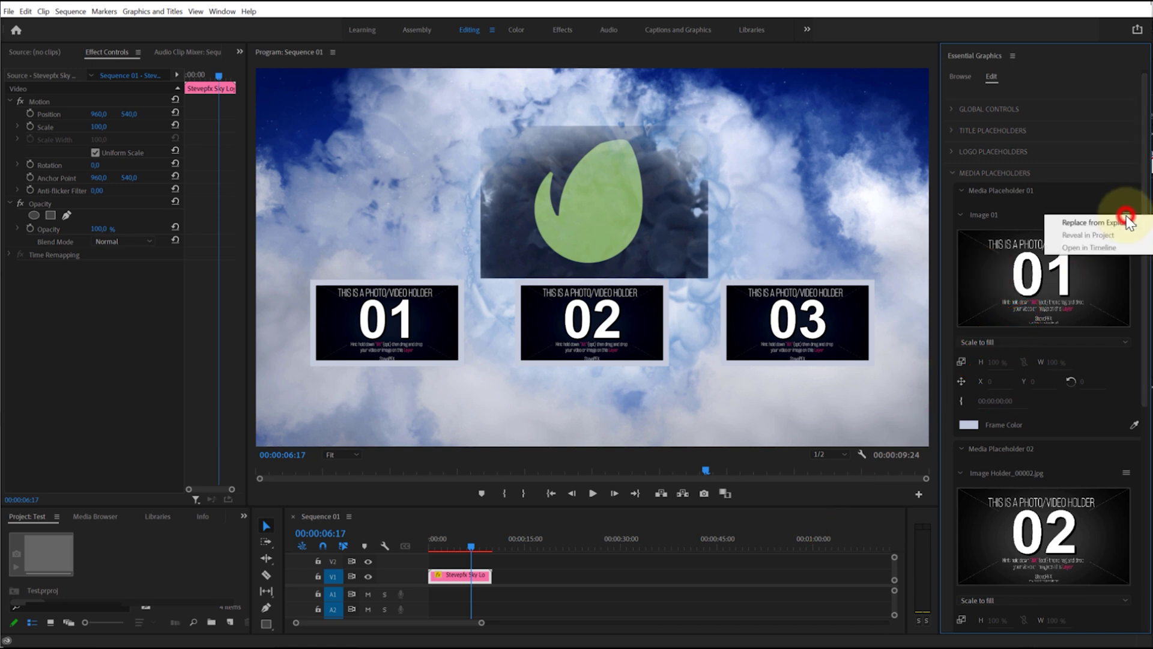
left_click(1100, 225)
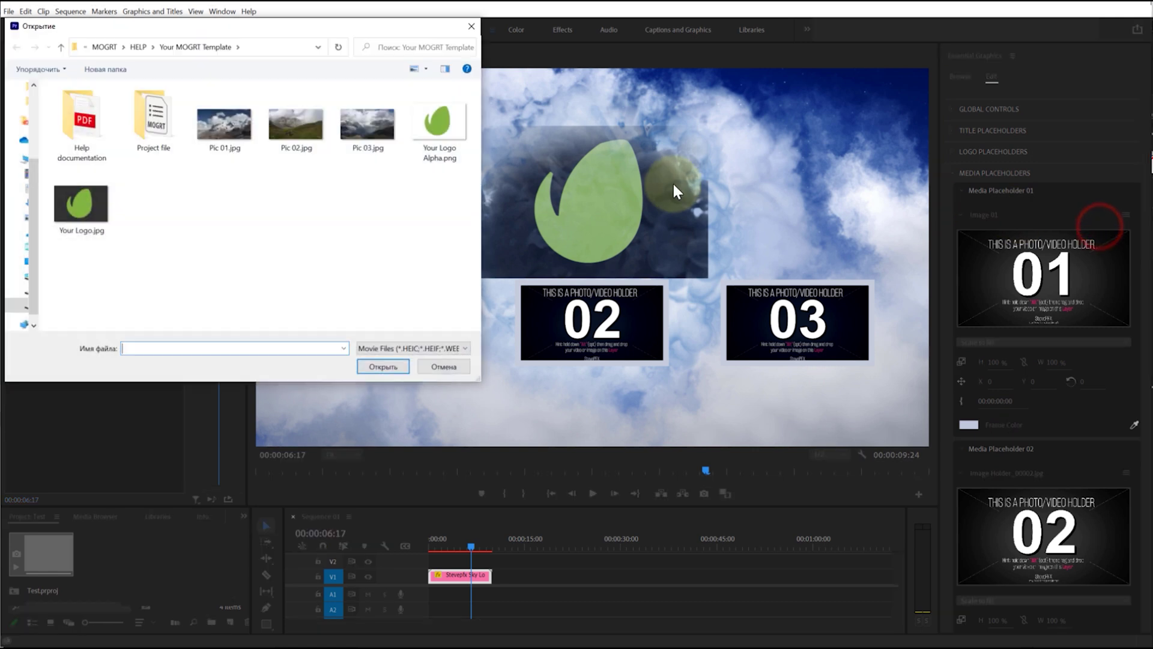
left_click(232, 134)
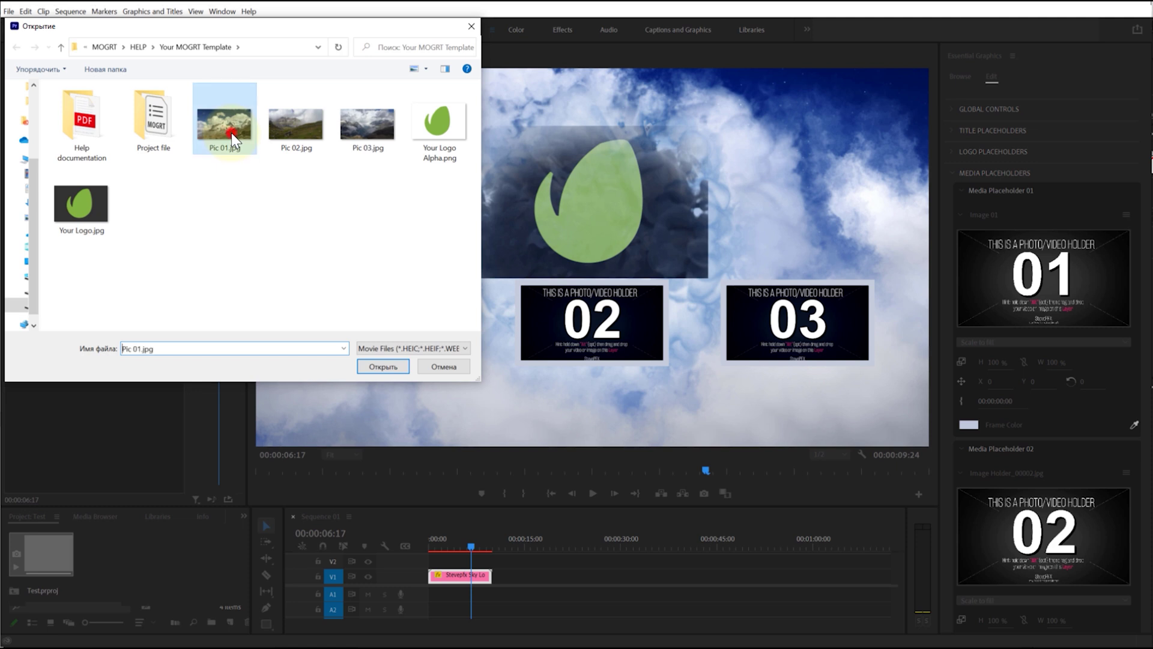
left_click(382, 367)
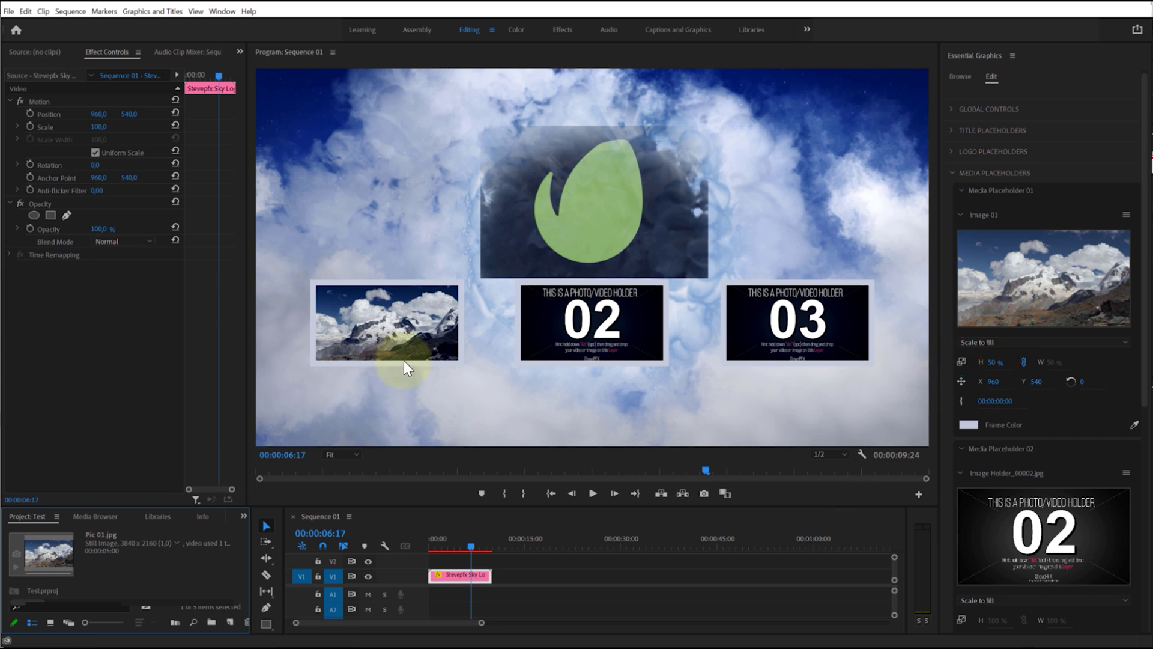
Lower the mountain photo to Y 747, keeping its scale mode unchanged
left_click(1120, 341)
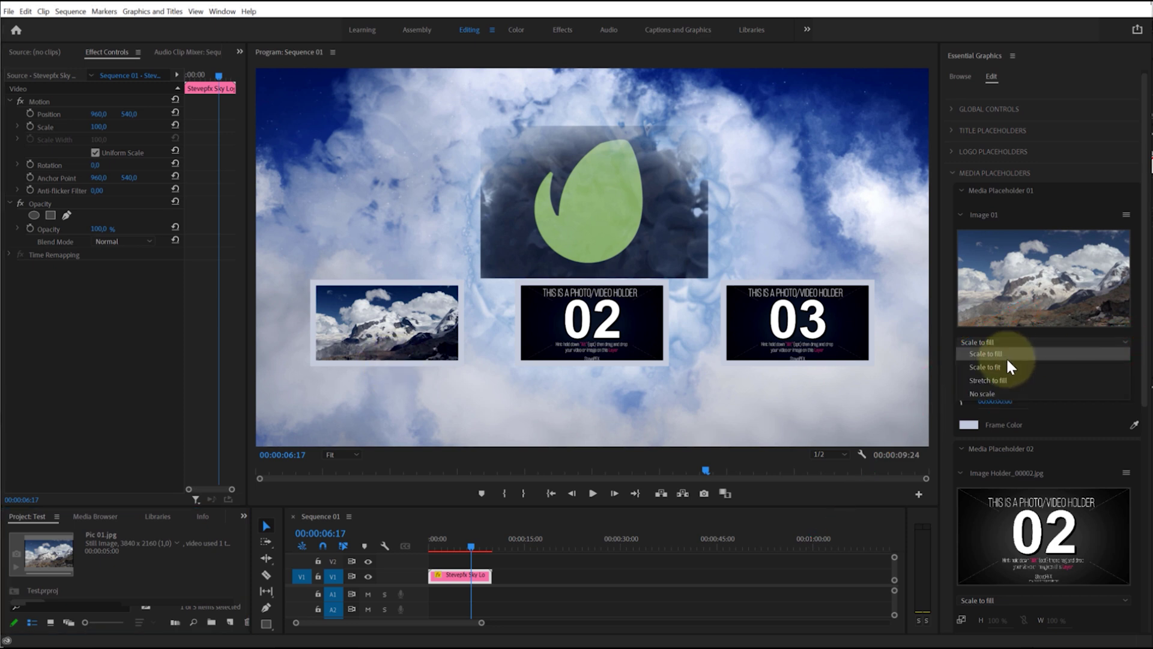
left_click(1011, 376)
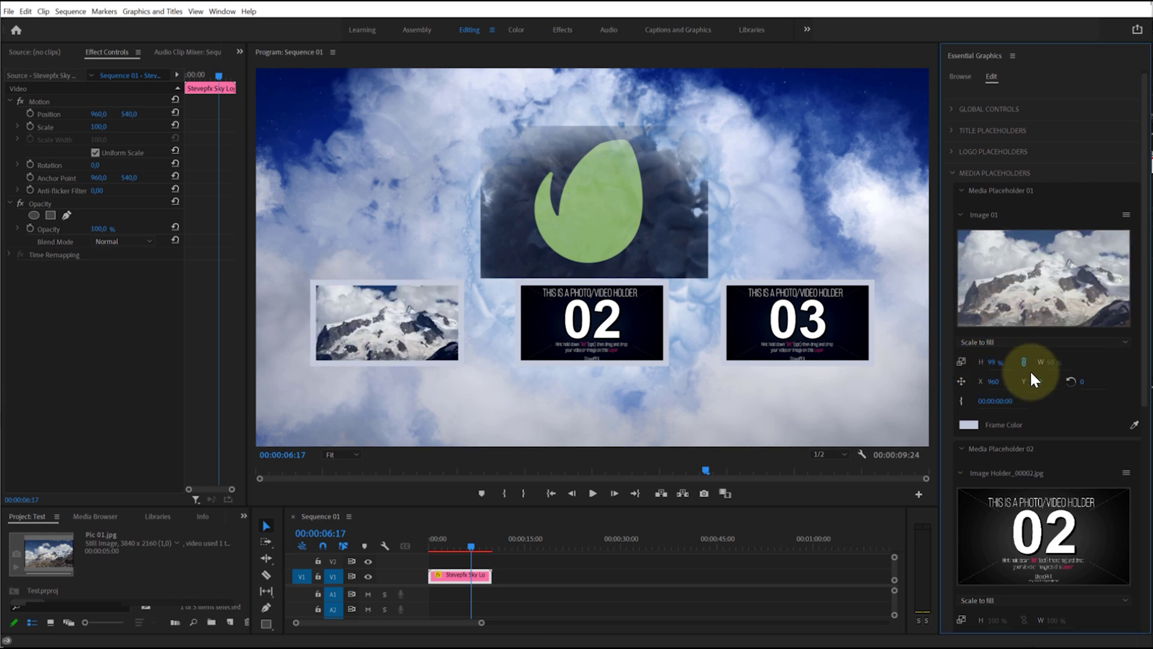
left_click_drag(1034, 382, 901, 382)
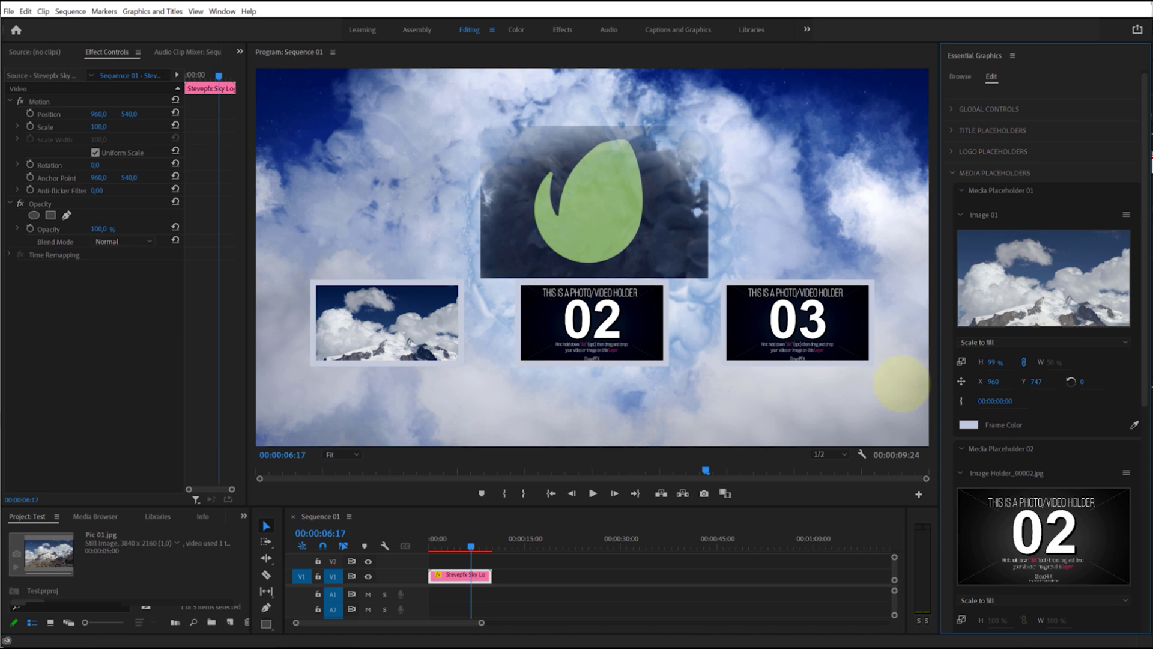
Set the photo's frame colour to dark grey
left_click(968, 423)
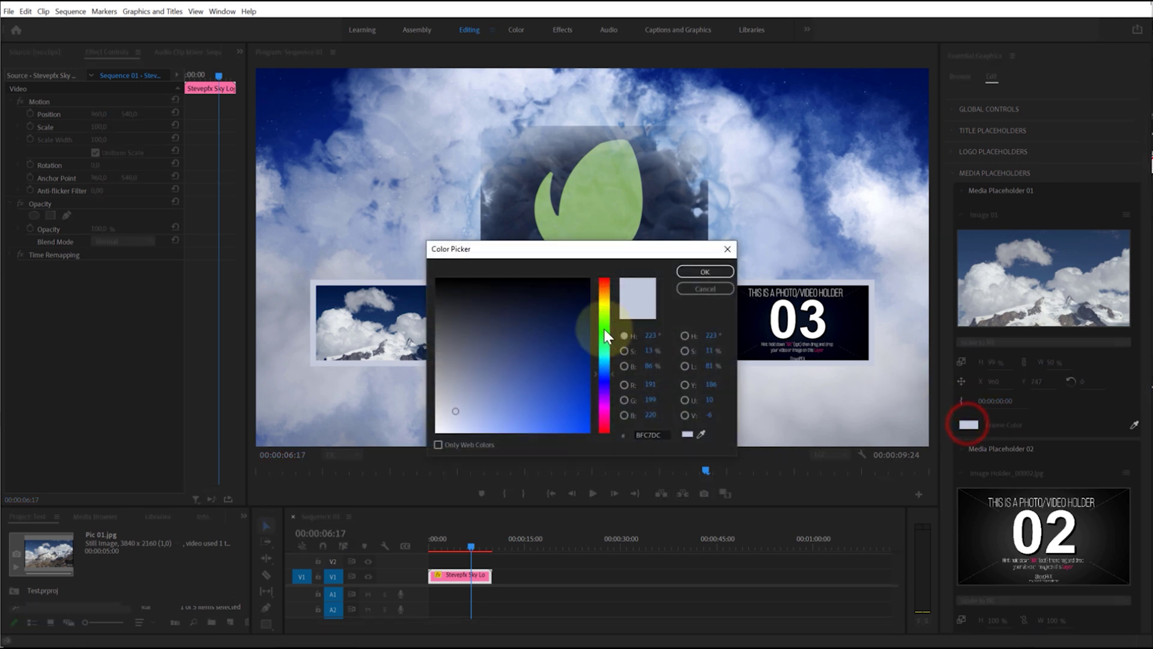
left_click_drag(508, 360, 402, 311)
left_click(710, 270)
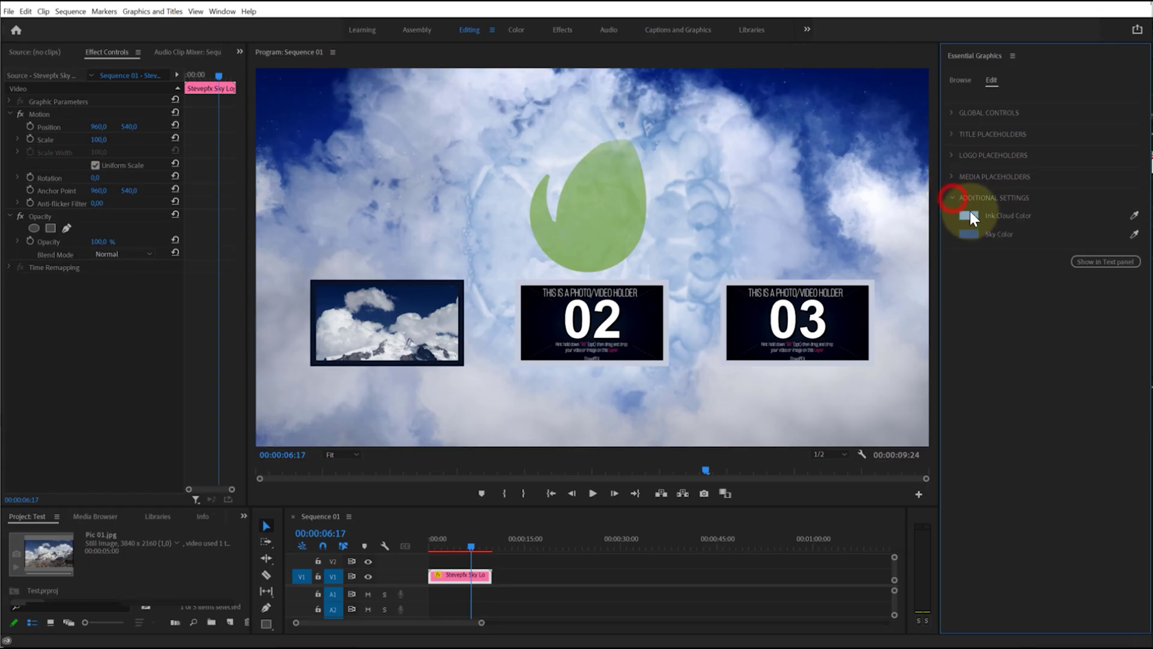
Set the Ink Cloud colour to a deep green, then begin choosing the Sky colour
left_click(970, 215)
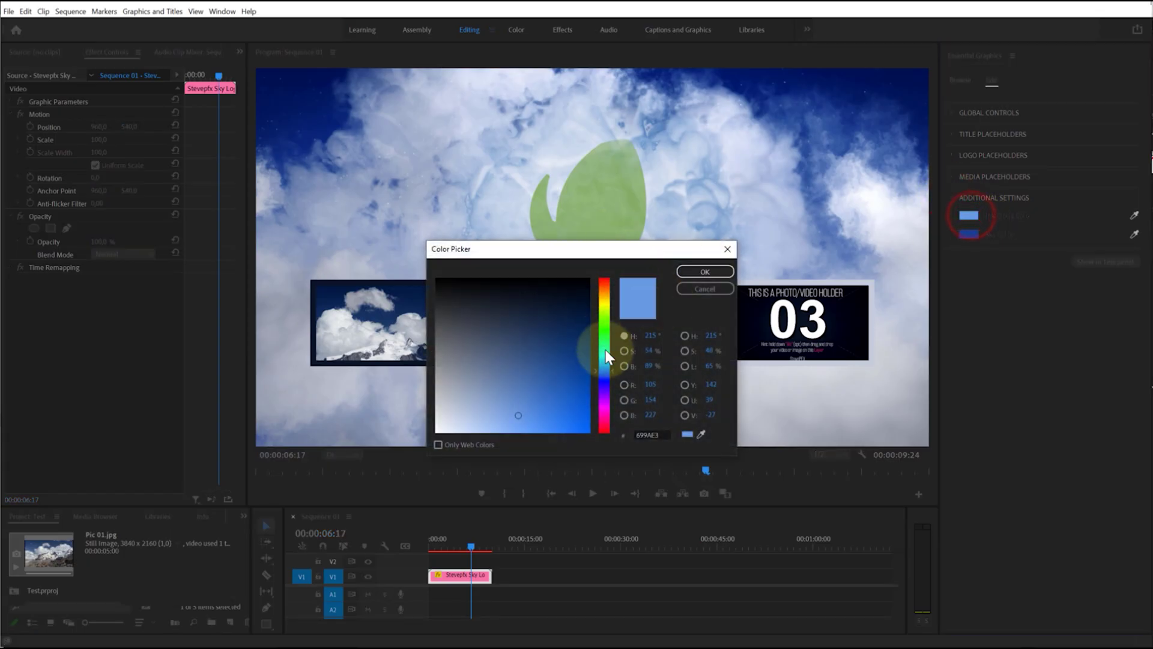
left_click_drag(606, 350, 605, 336)
mouse_move(543, 366)
left_mouse_down()
mouse_move(603, 337)
mouse_move(564, 361)
left_mouse_up()
left_click(707, 272)
left_click(970, 234)
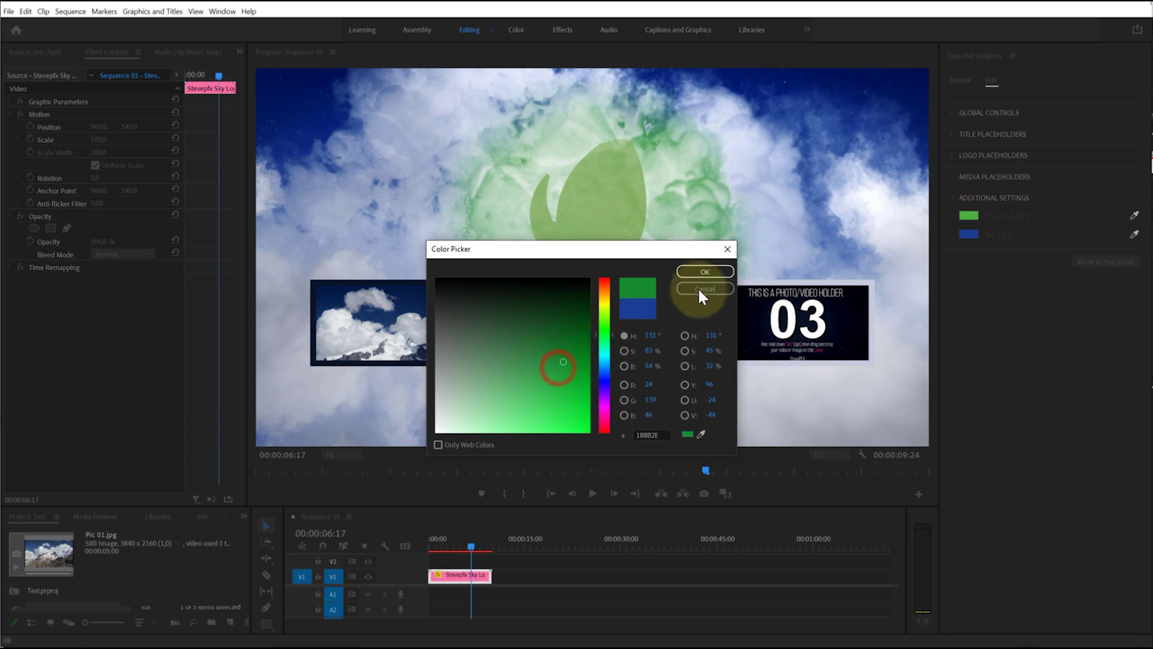